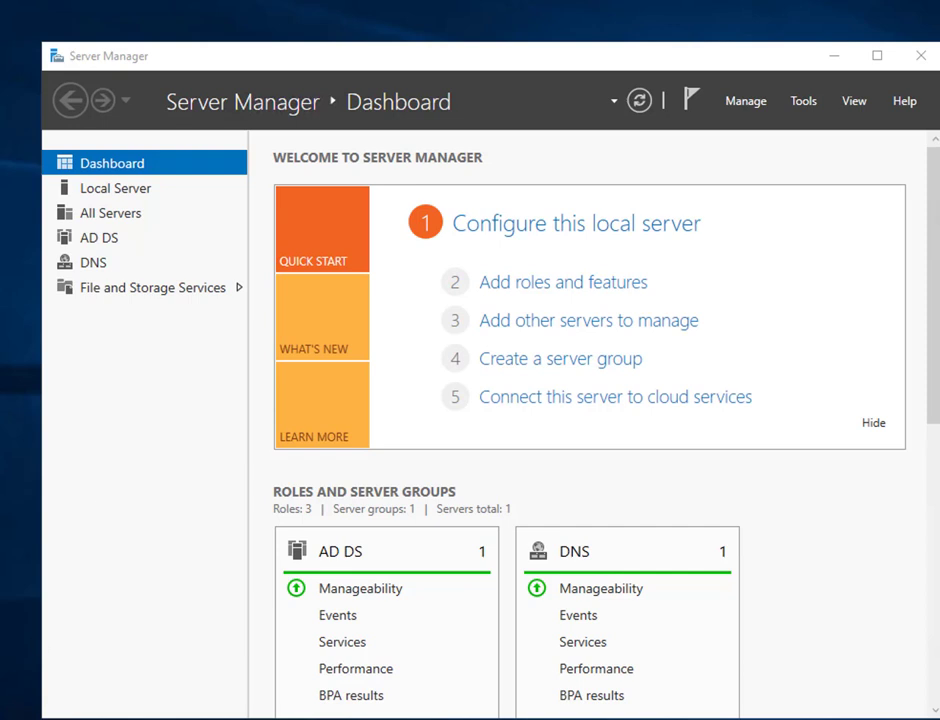
# Open the MouslyAcademy image from the Pictures folder in Paint to examine it, and close Paint.
pyautogui.press('super+e')
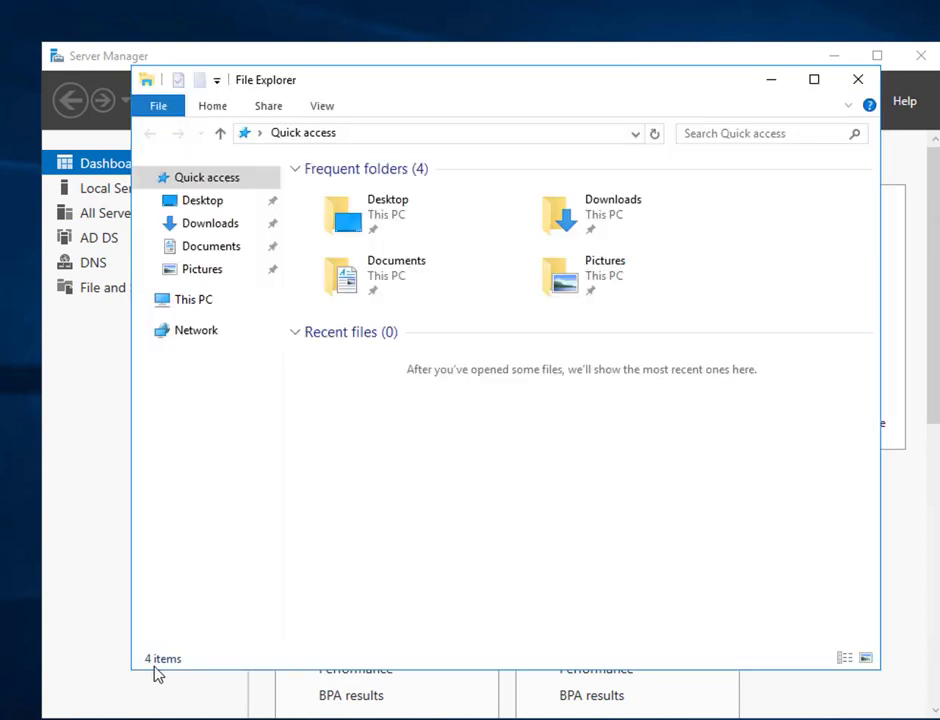
pyautogui.click(205, 270)
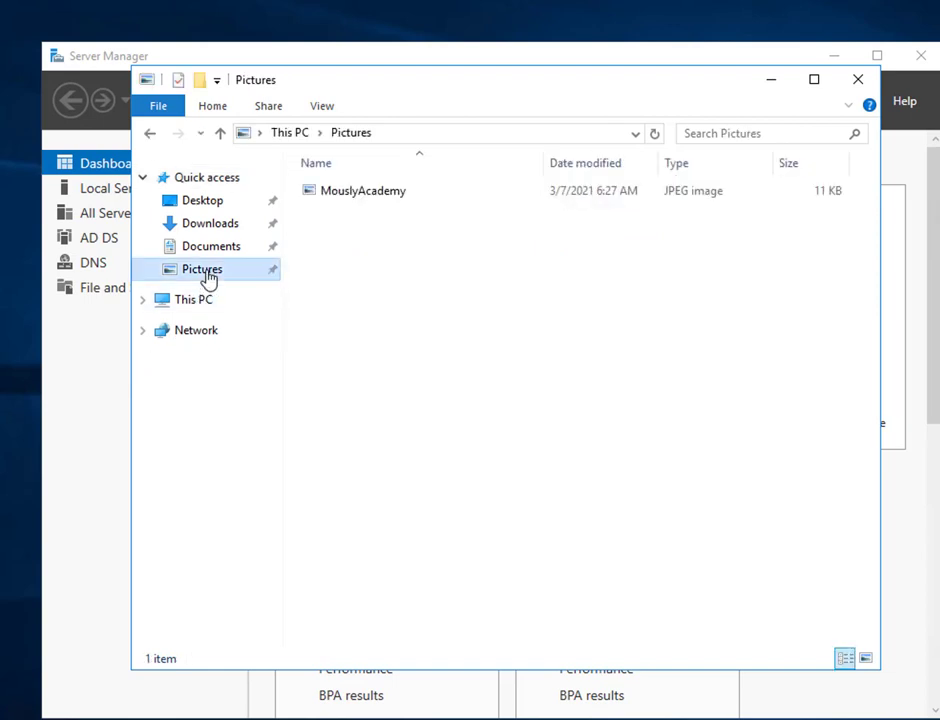
pyautogui.click(373, 201)
pyautogui.rightClick(373, 201)
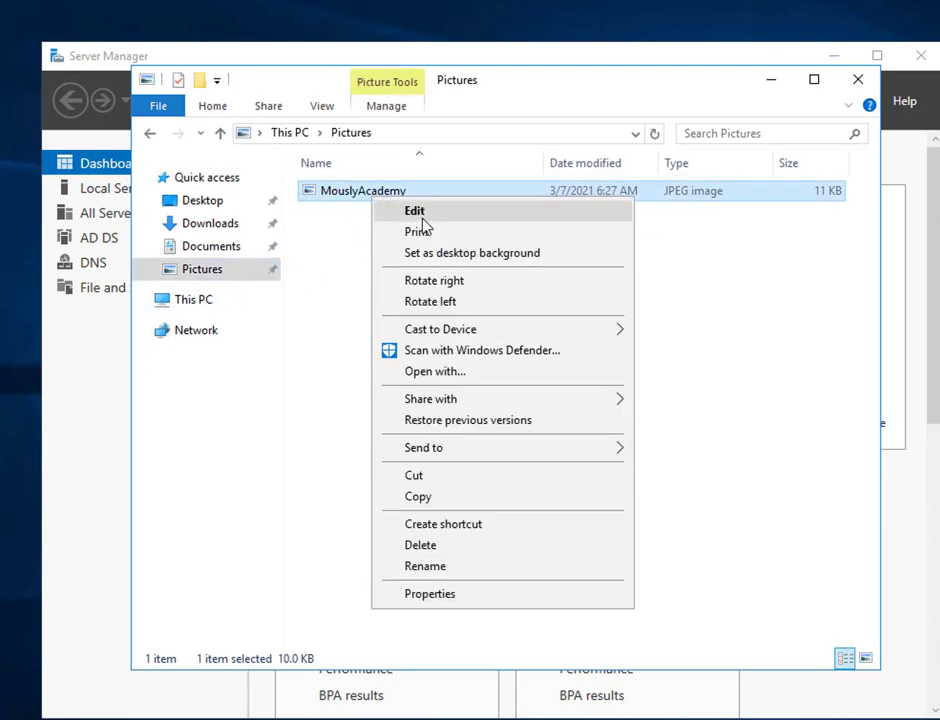
pyautogui.click(425, 220)
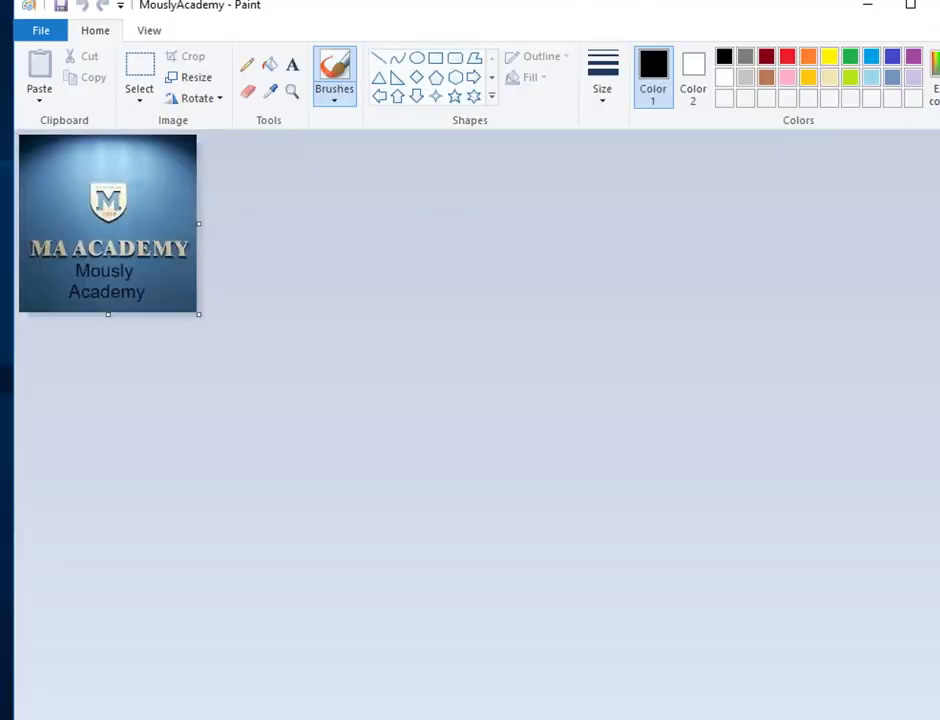
pyautogui.click(932, 6)
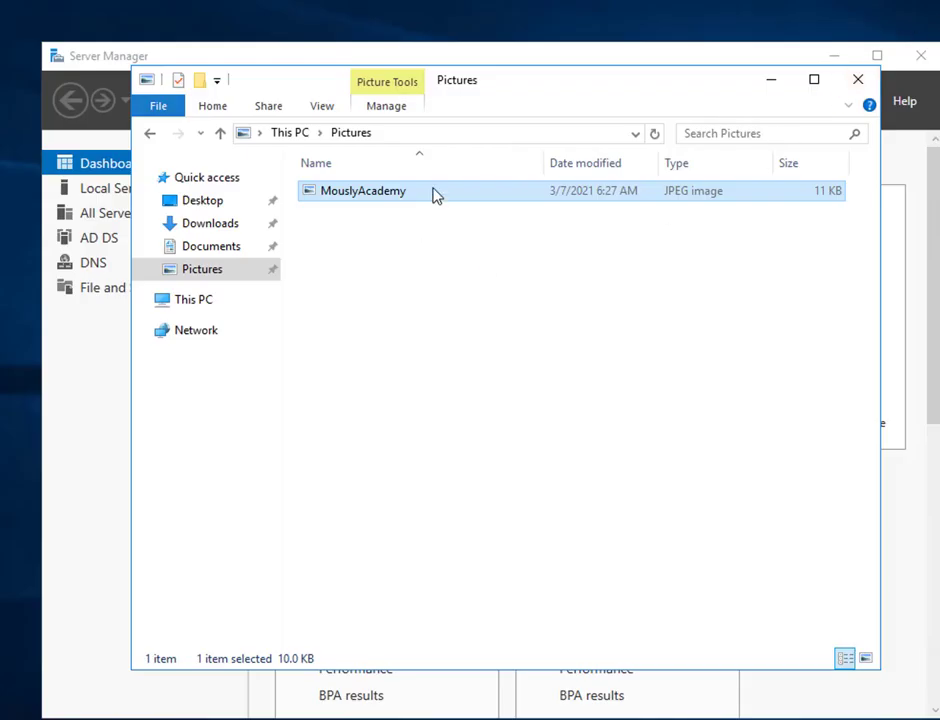
# Copy the MouslyAcademy image from the Pictures folder and go to Local Disk (C:).
pyautogui.rightClick(432, 193)
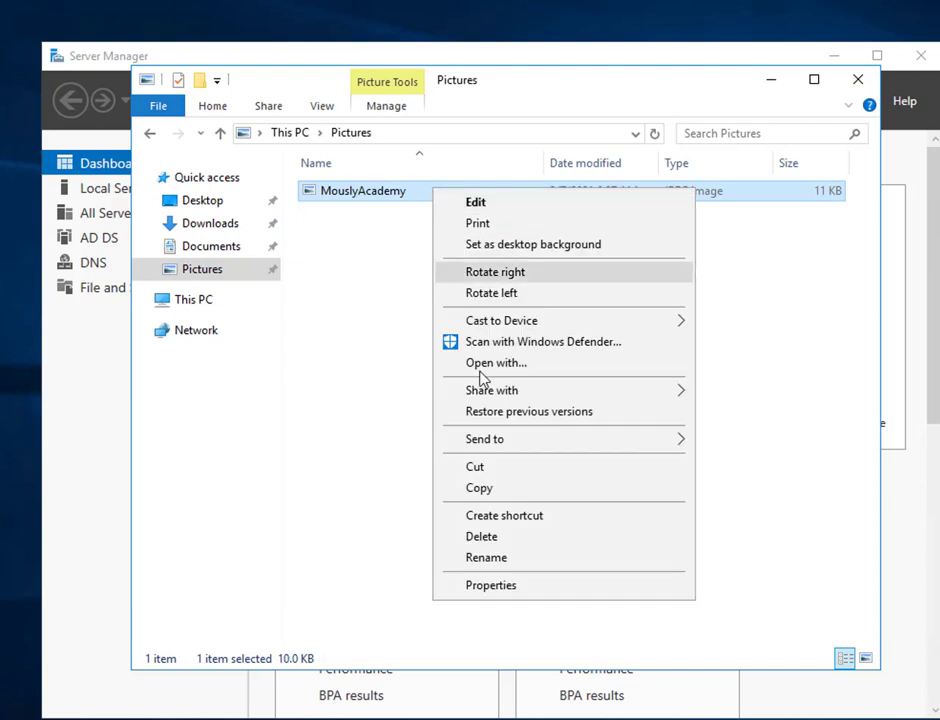
pyautogui.click(489, 488)
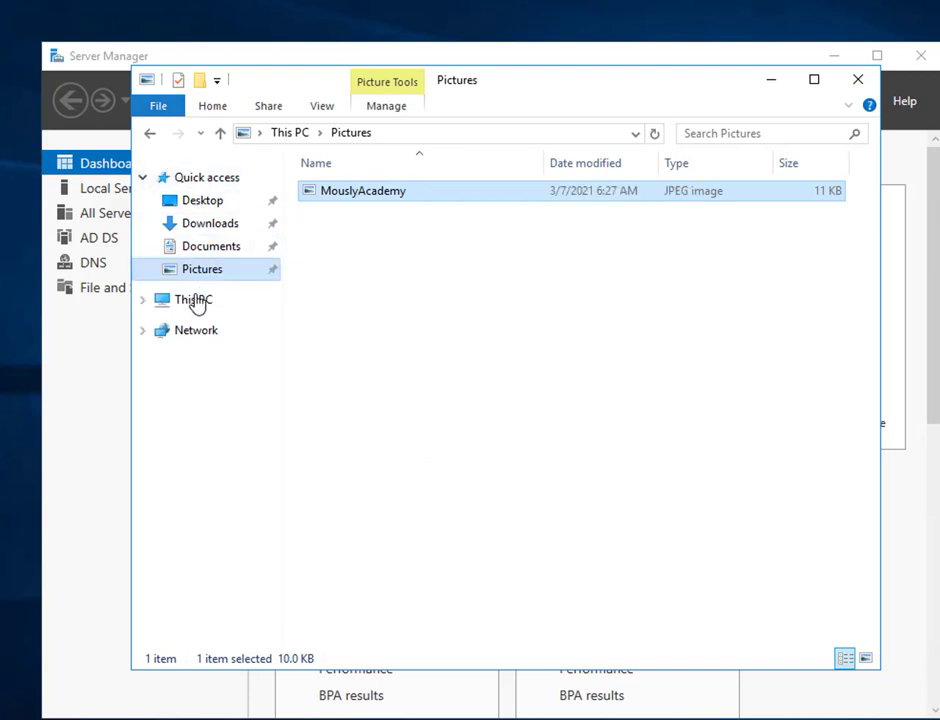
pyautogui.click(195, 302)
pyautogui.doubleClick(418, 405)
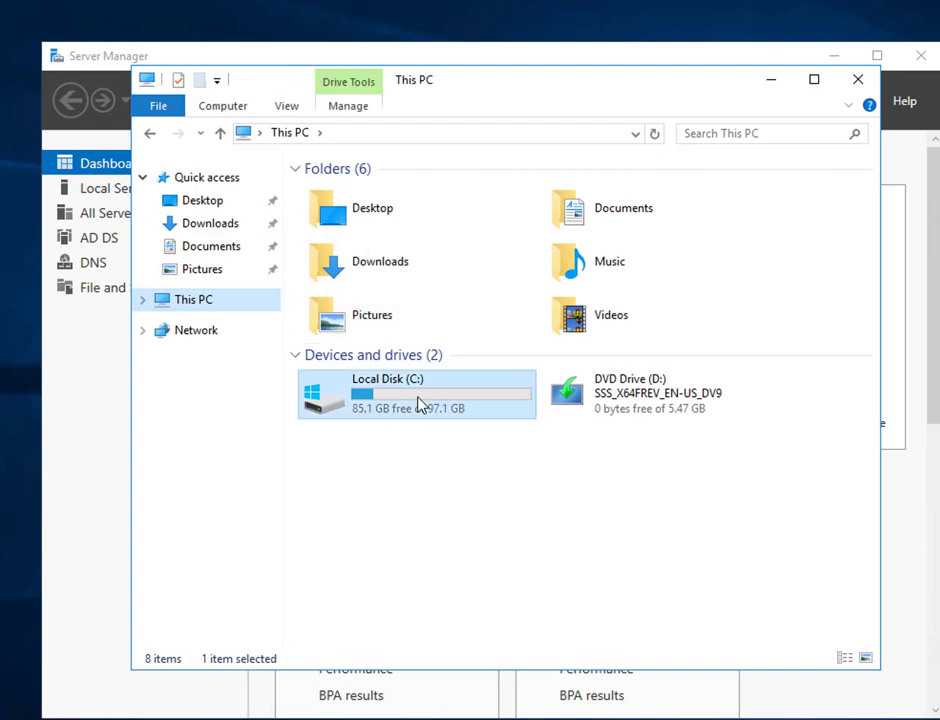
# Create a folder named Background on the C: drive and paste the copied image into it.
pyautogui.rightClick(422, 437)
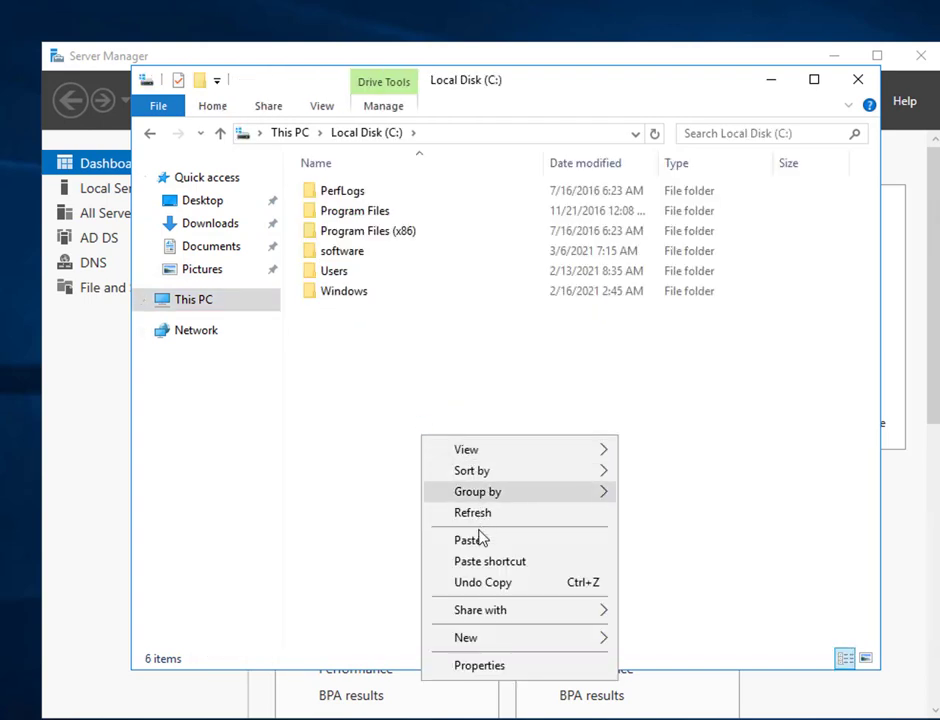
pyautogui.moveTo(462, 646)
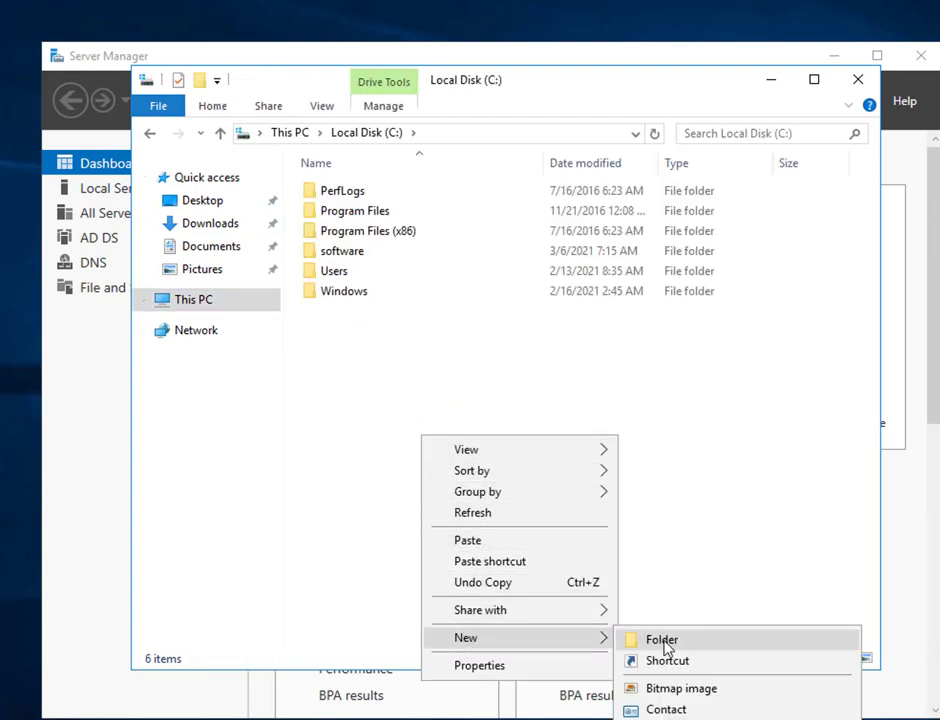
pyautogui.click(667, 646)
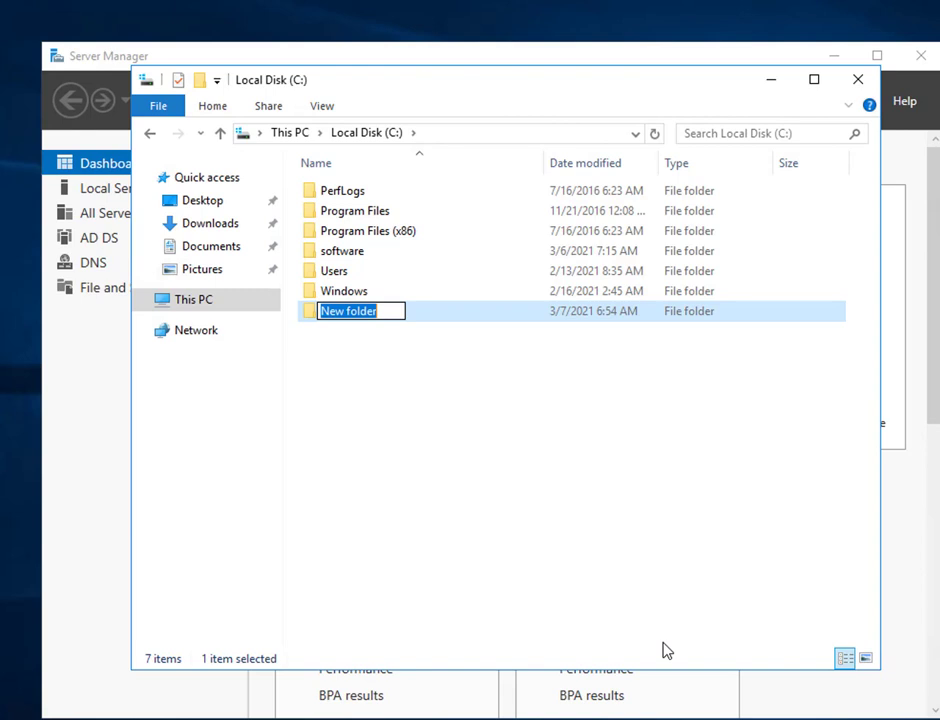
pyautogui.write('Back')
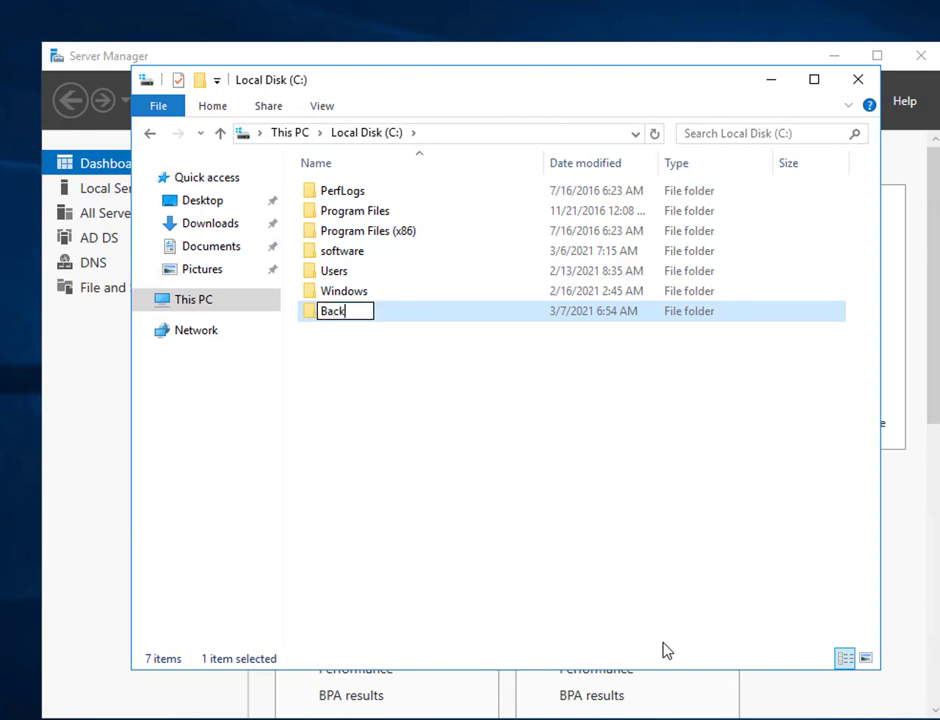
pyautogui.write('grou')
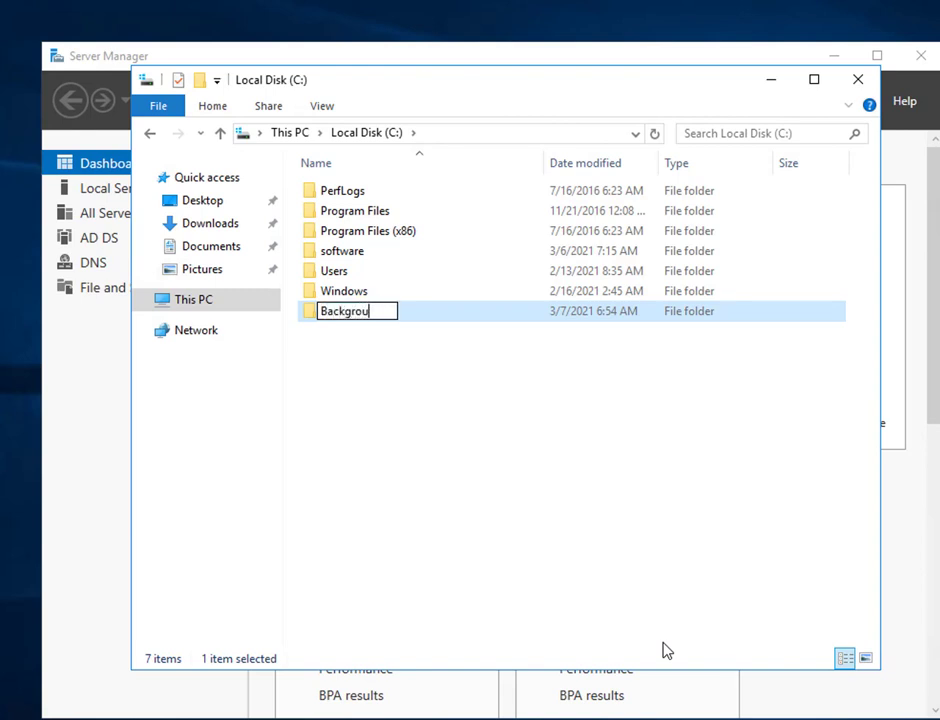
pyautogui.write('nd')
pyautogui.press('Return')
pyautogui.press('Return')
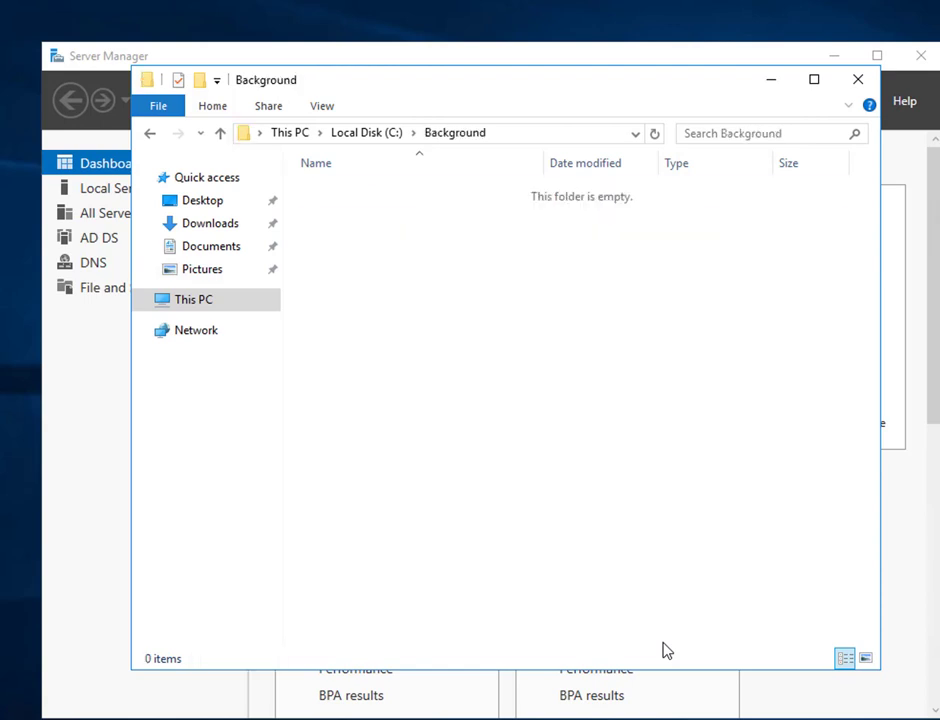
pyautogui.hotkey('ctrl', 'v')
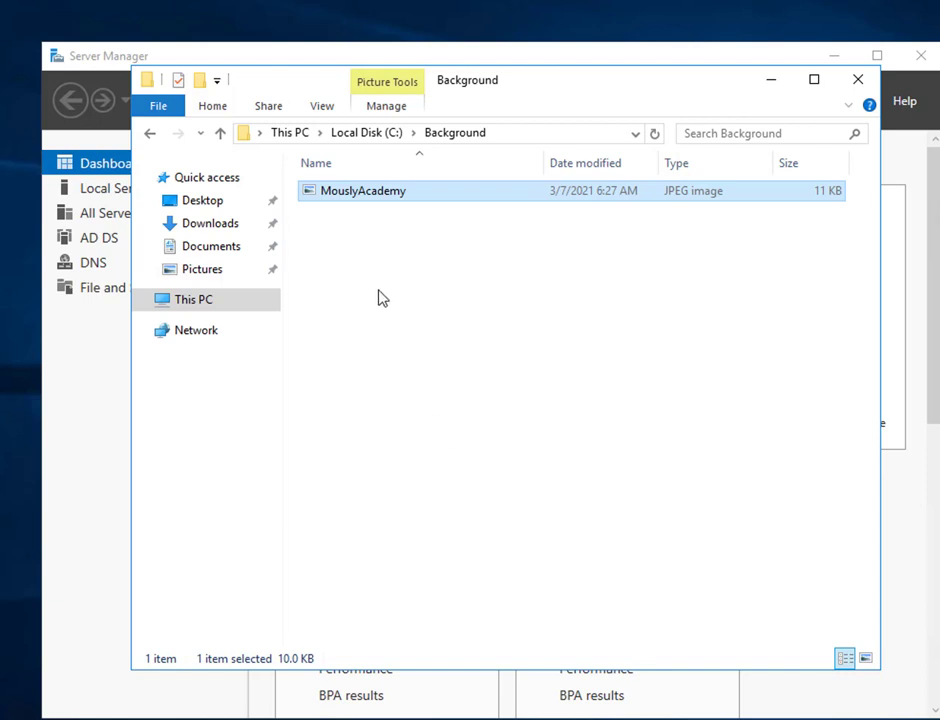
# Share the Background folder through Advanced Sharing with the hidden share name Background$.
pyautogui.click(224, 134)
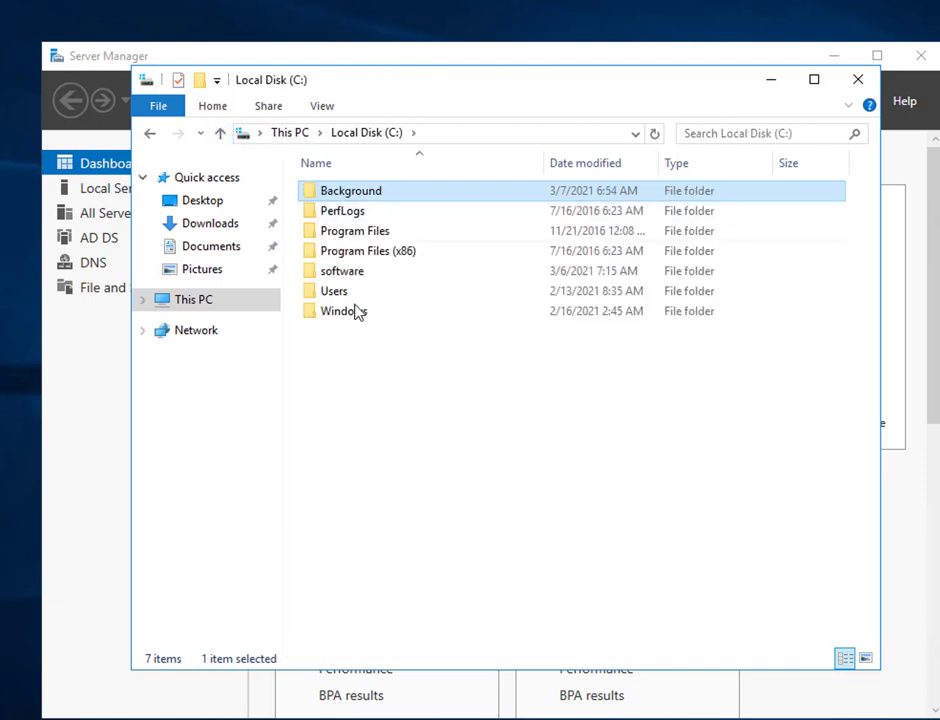
pyautogui.rightClick(363, 197)
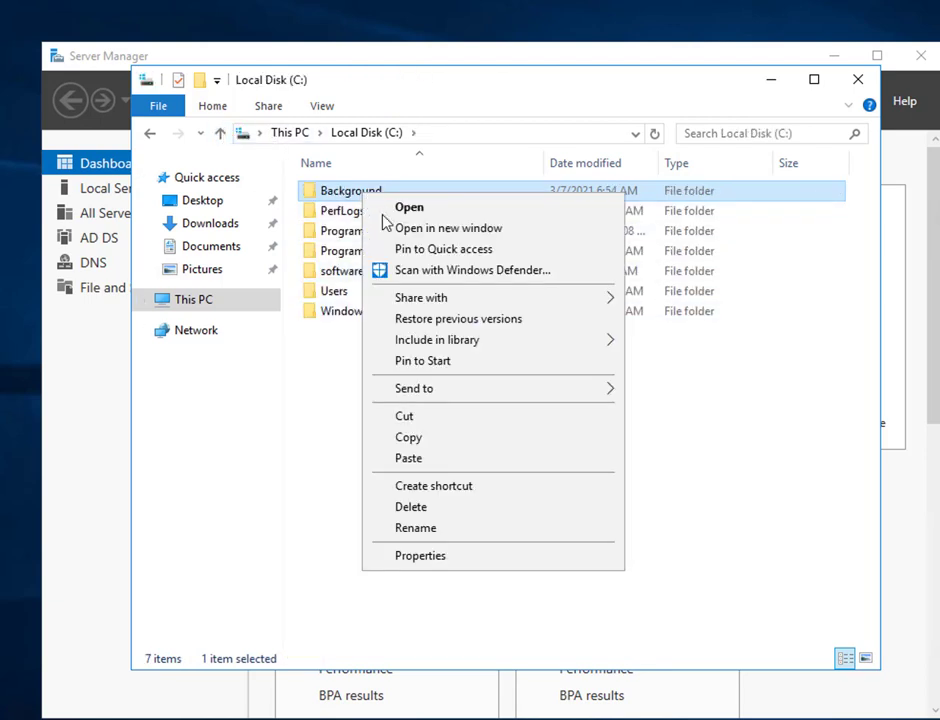
pyautogui.click(421, 555)
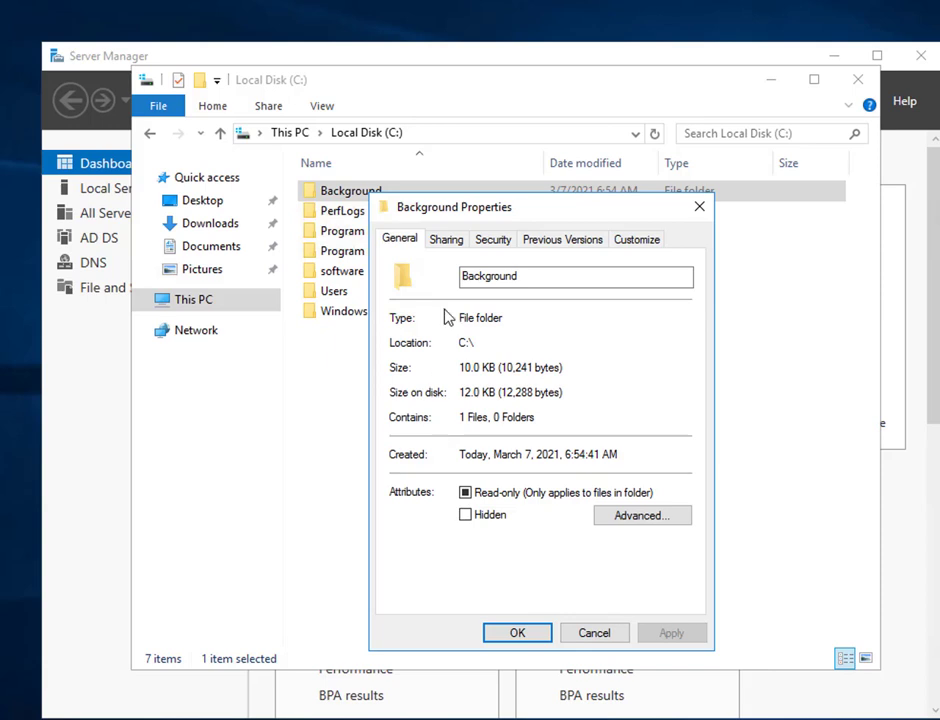
pyautogui.click(463, 247)
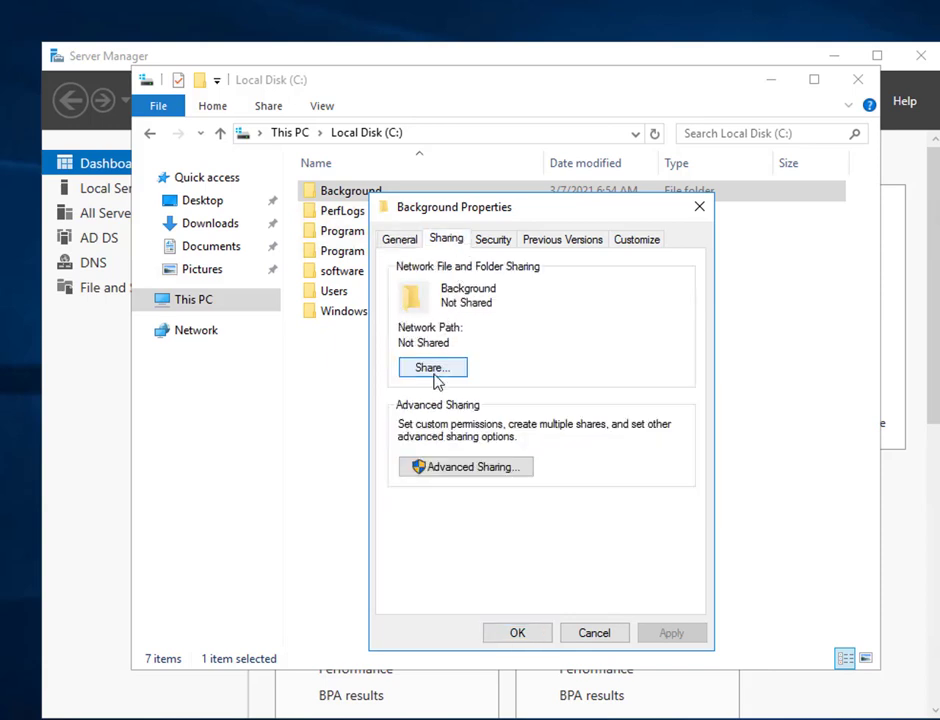
pyautogui.click(438, 470)
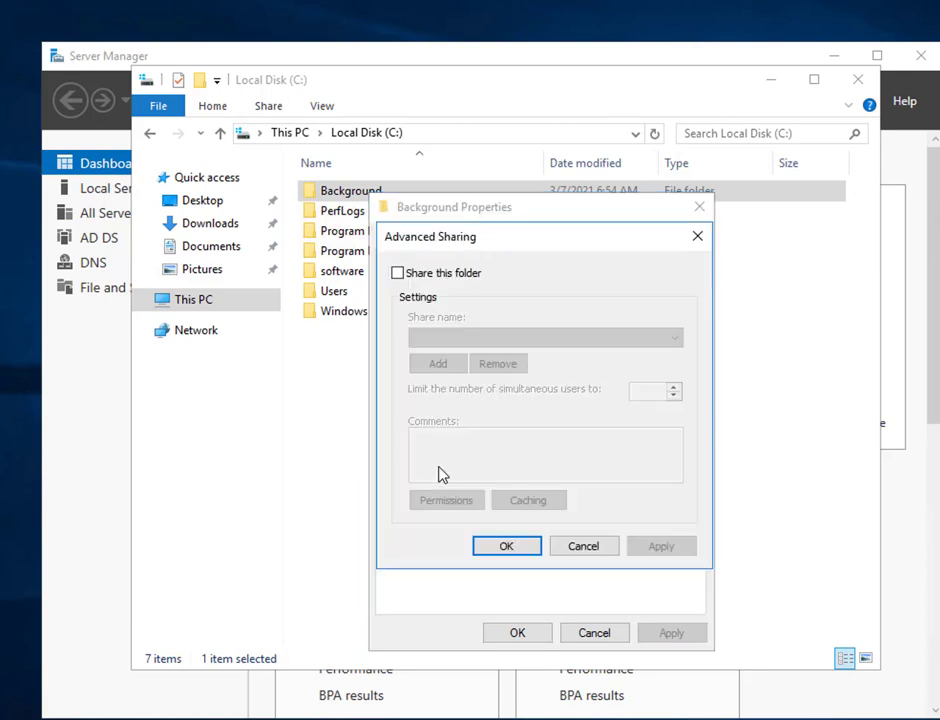
pyautogui.click(443, 273)
pyautogui.click(493, 338)
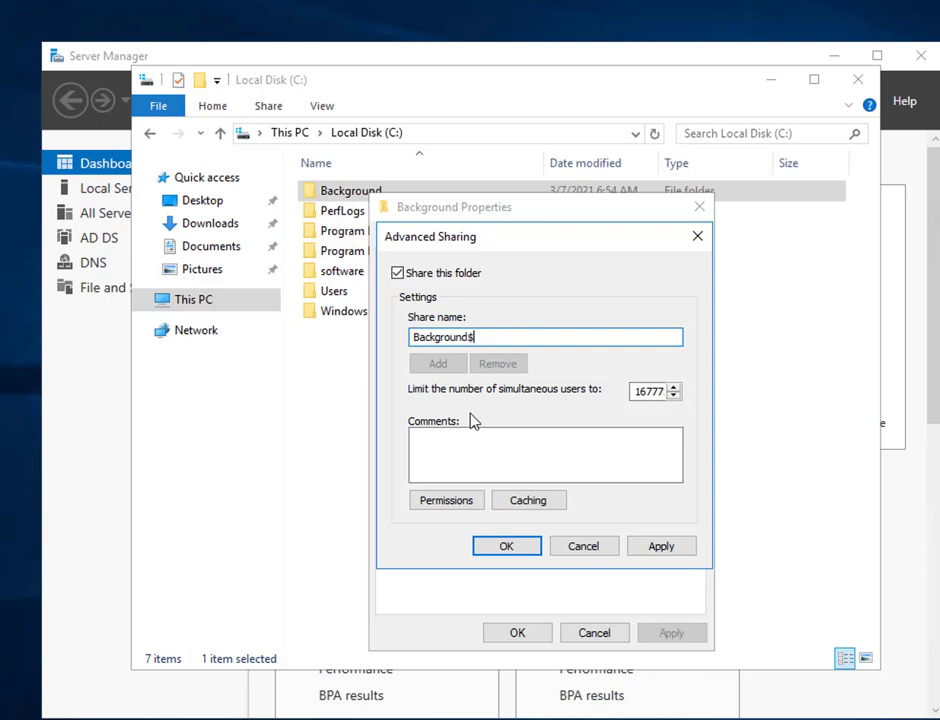
pyautogui.click(496, 550)
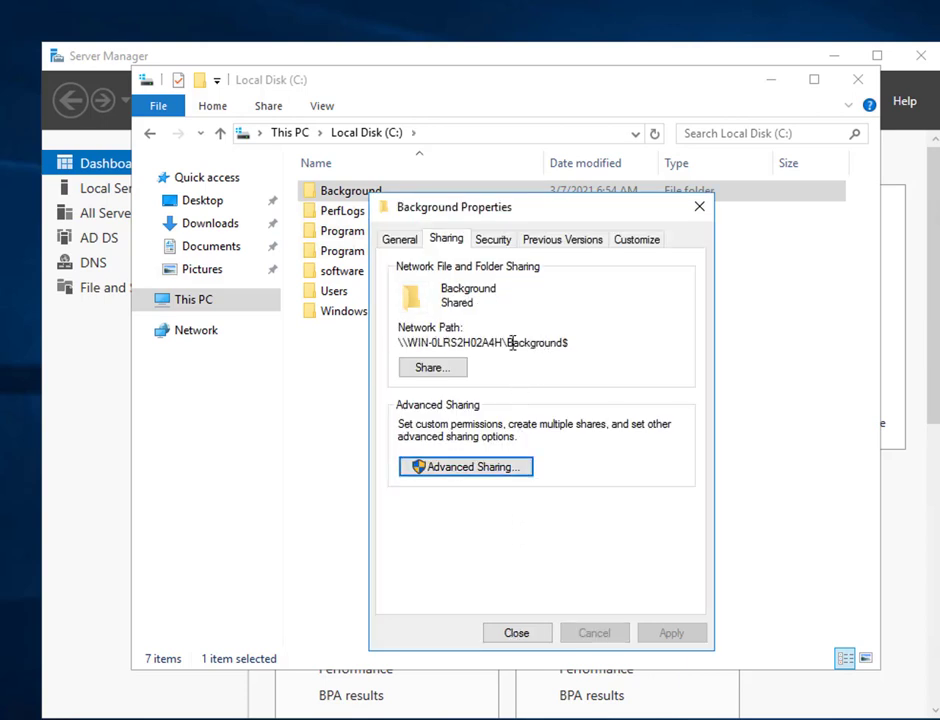
# Review the share permissions for Everyone on the Background$ share.
pyautogui.click(503, 472)
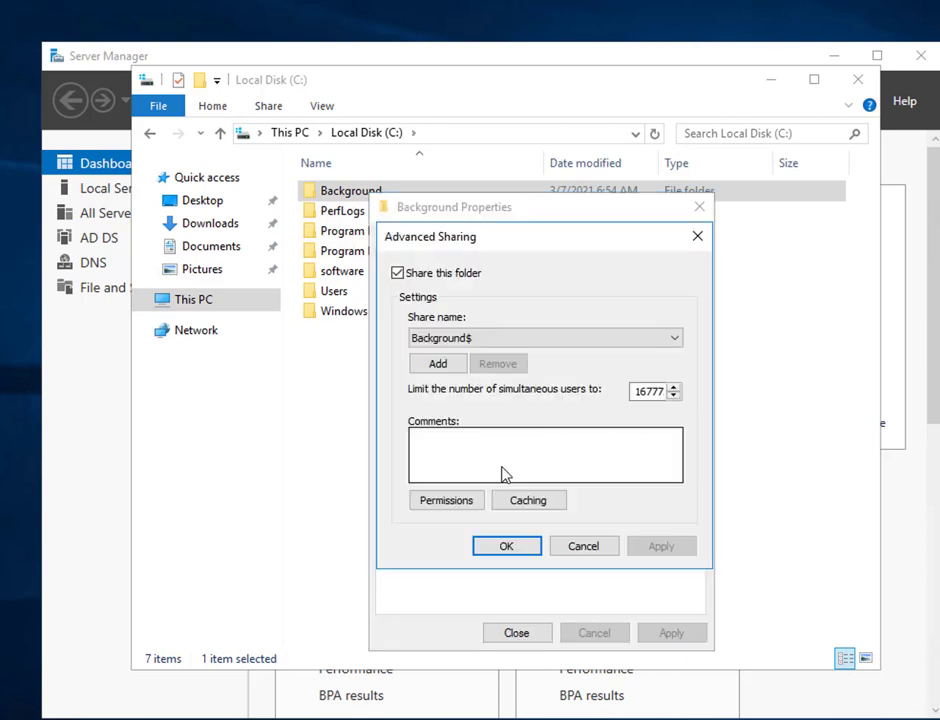
pyautogui.click(456, 505)
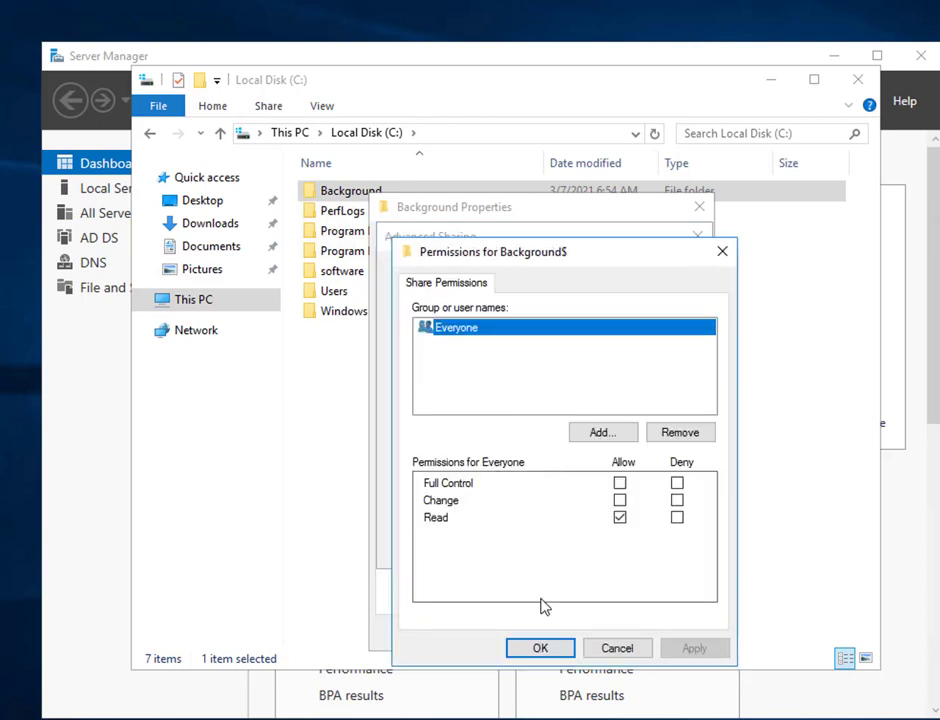
pyautogui.click(549, 649)
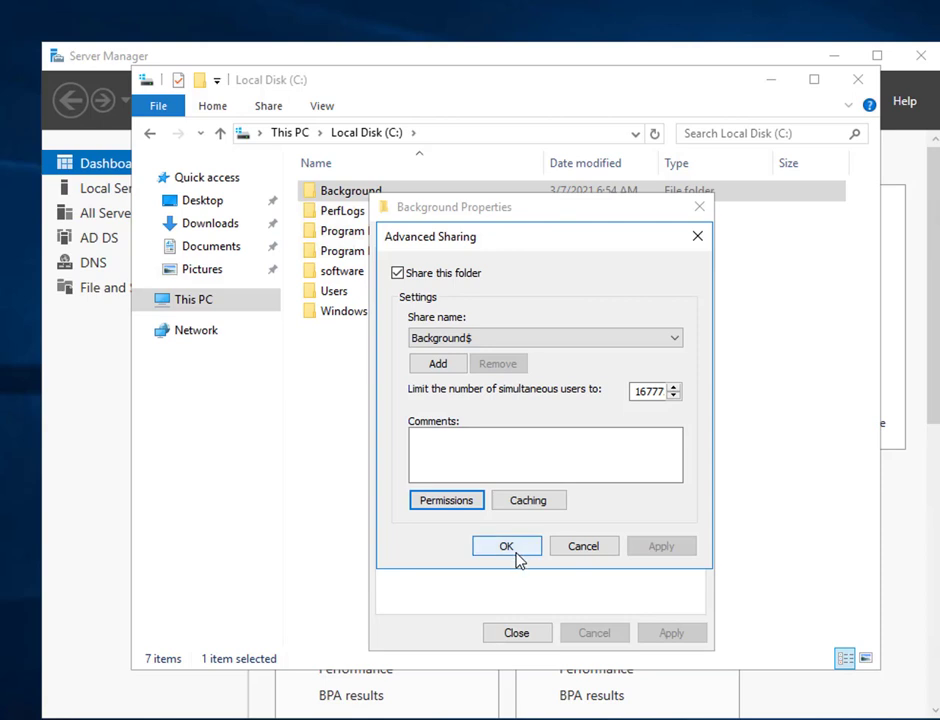
pyautogui.click(514, 551)
pyautogui.click(514, 633)
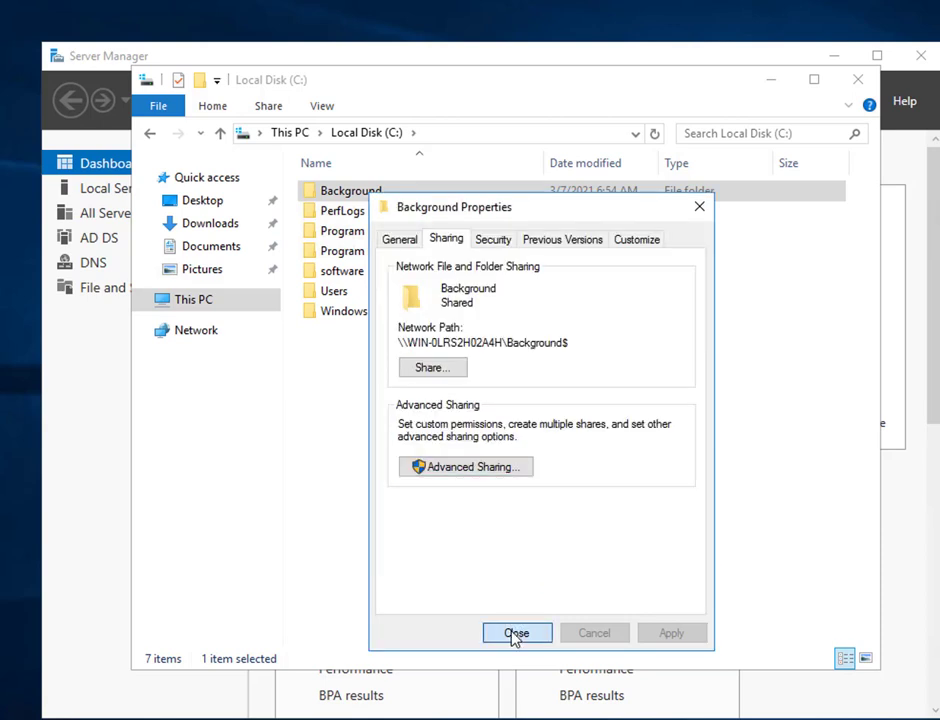
# Copy the network path of the Background$ share, then close the folder's properties and File Explorer.
pyautogui.moveTo(577, 347); pyautogui.dragTo(400, 343)
pyautogui.rightClick(419, 345)
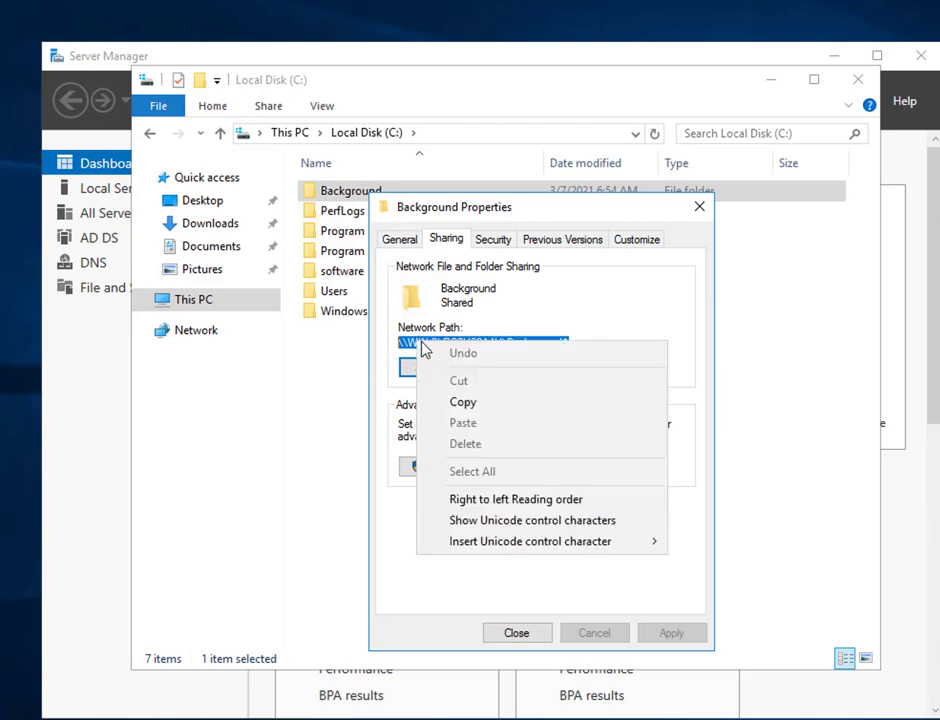
pyautogui.click(432, 403)
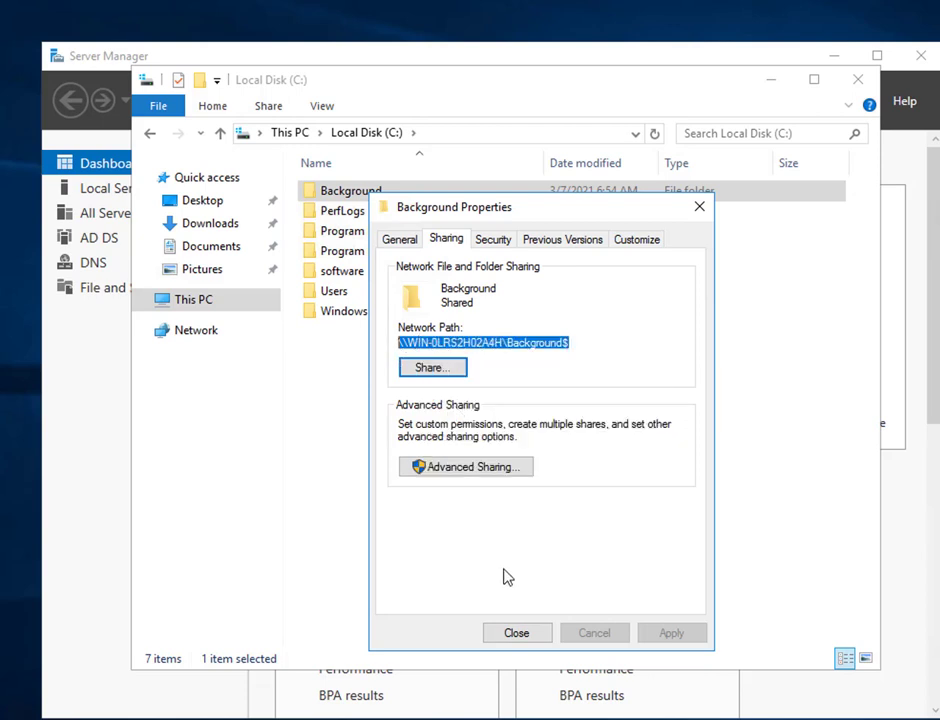
pyautogui.click(516, 636)
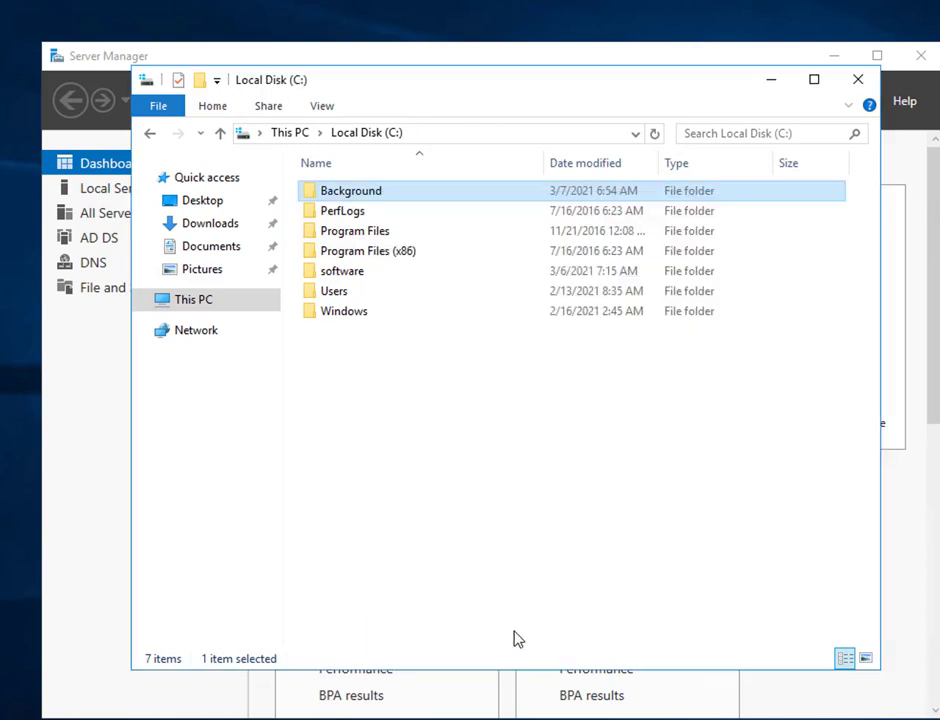
pyautogui.click(446, 501)
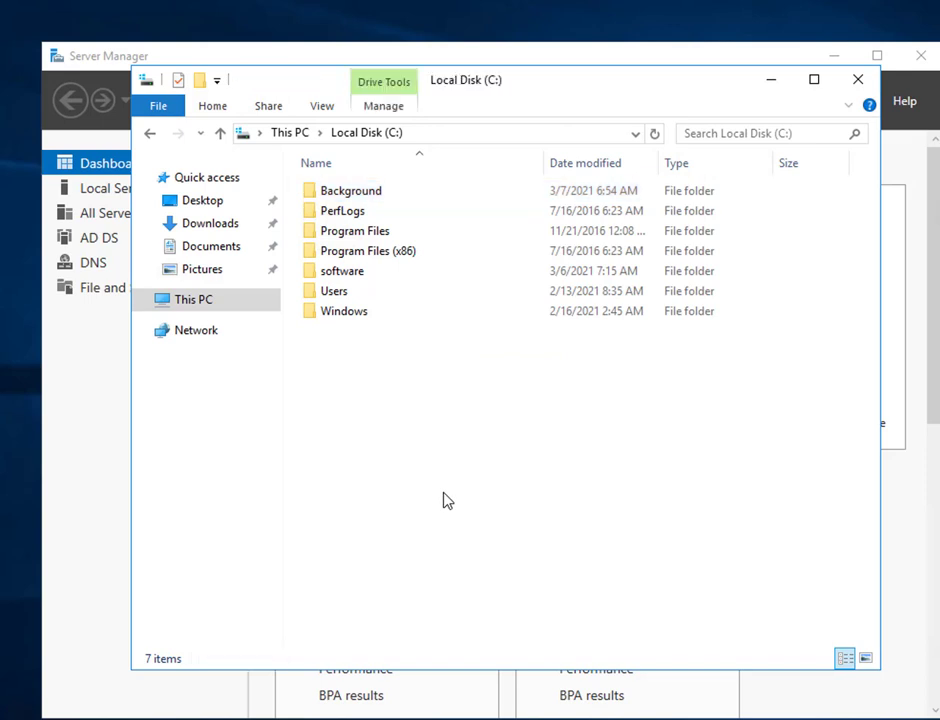
pyautogui.click(857, 79)
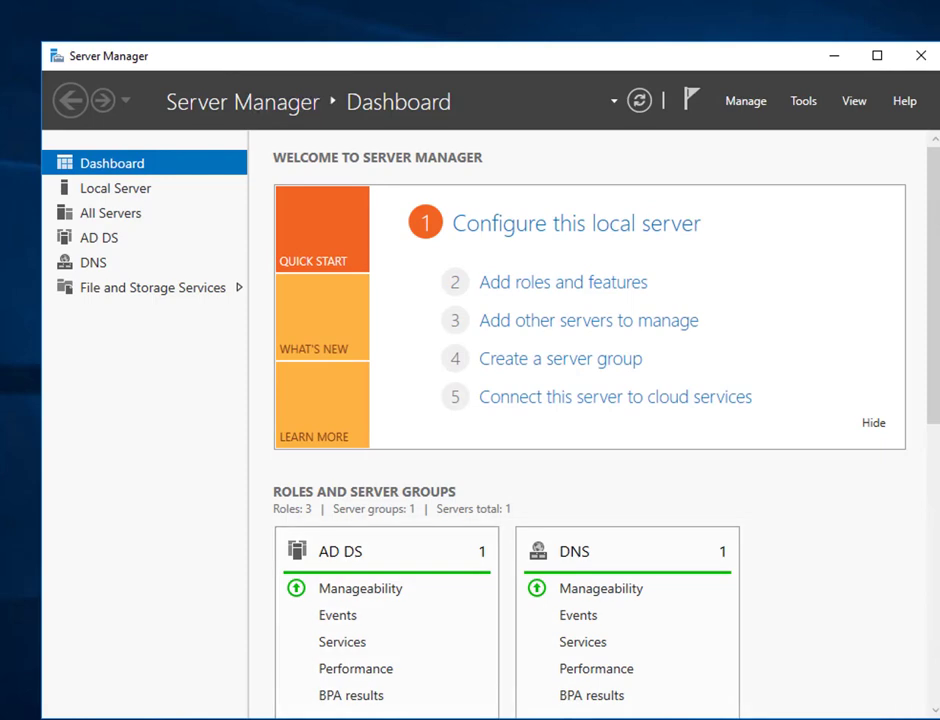
# Open Group Policy Management from the Windows Administrative Tools.
pyautogui.press('super')
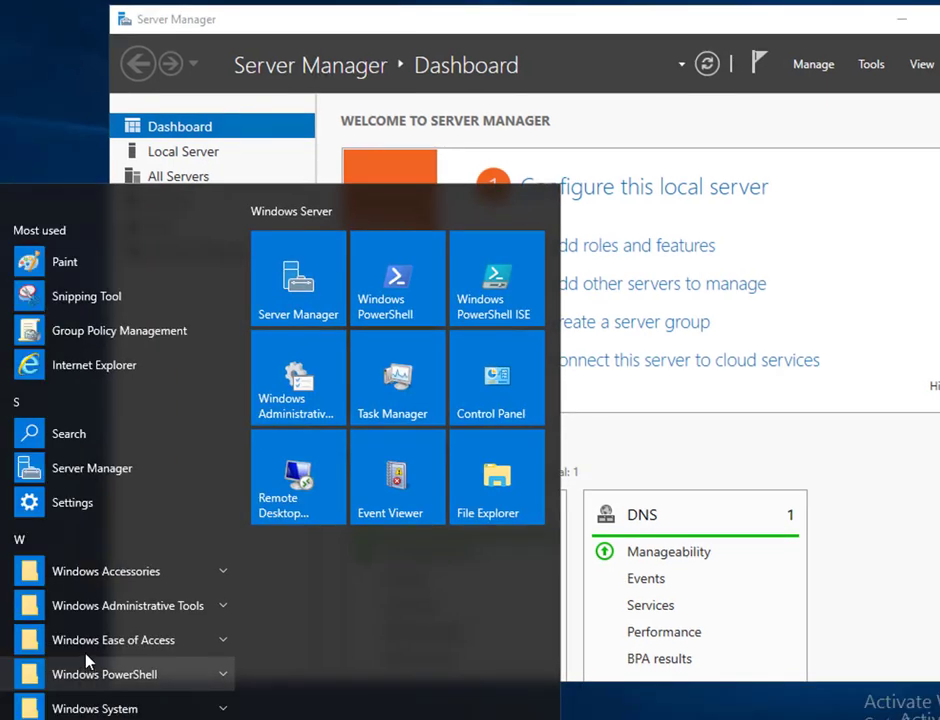
pyautogui.click(117, 607)
pyautogui.scroll(-5, 120, 608)
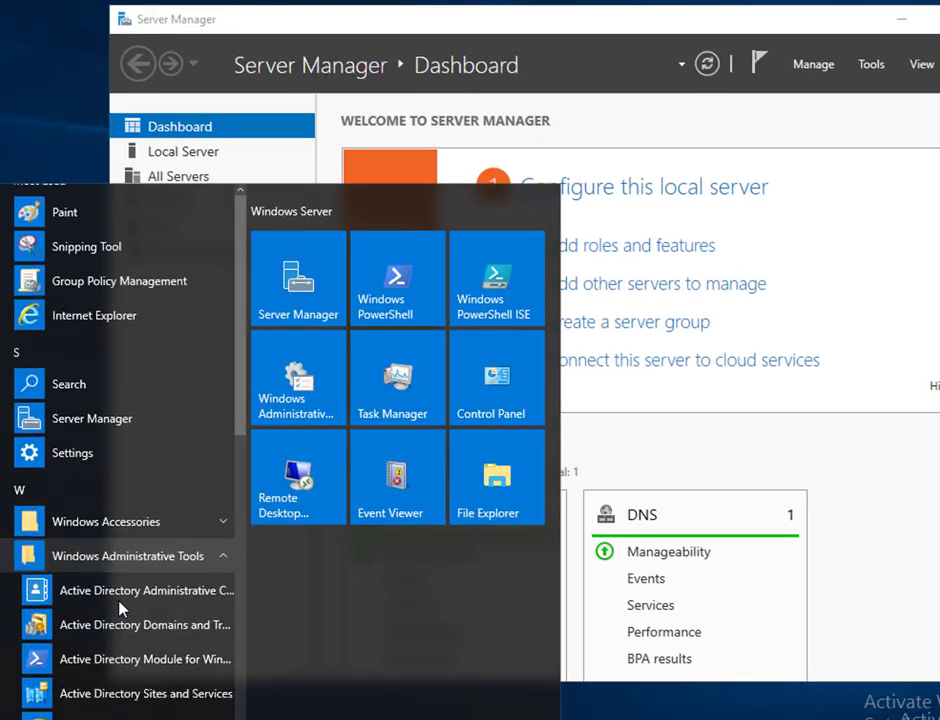
pyautogui.scroll(-4, 131, 586)
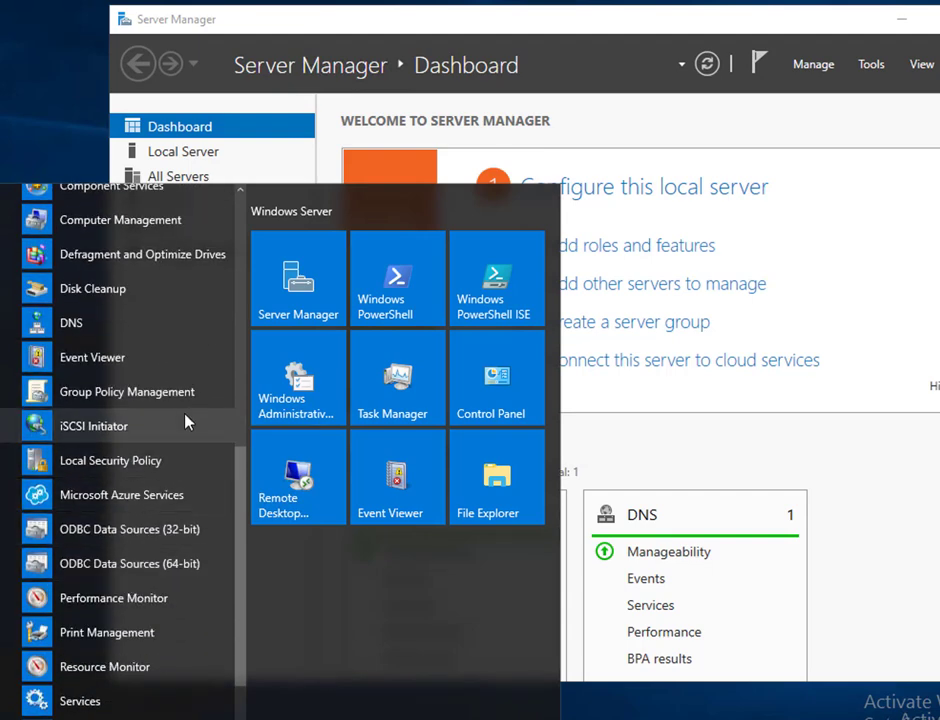
pyautogui.click(188, 400)
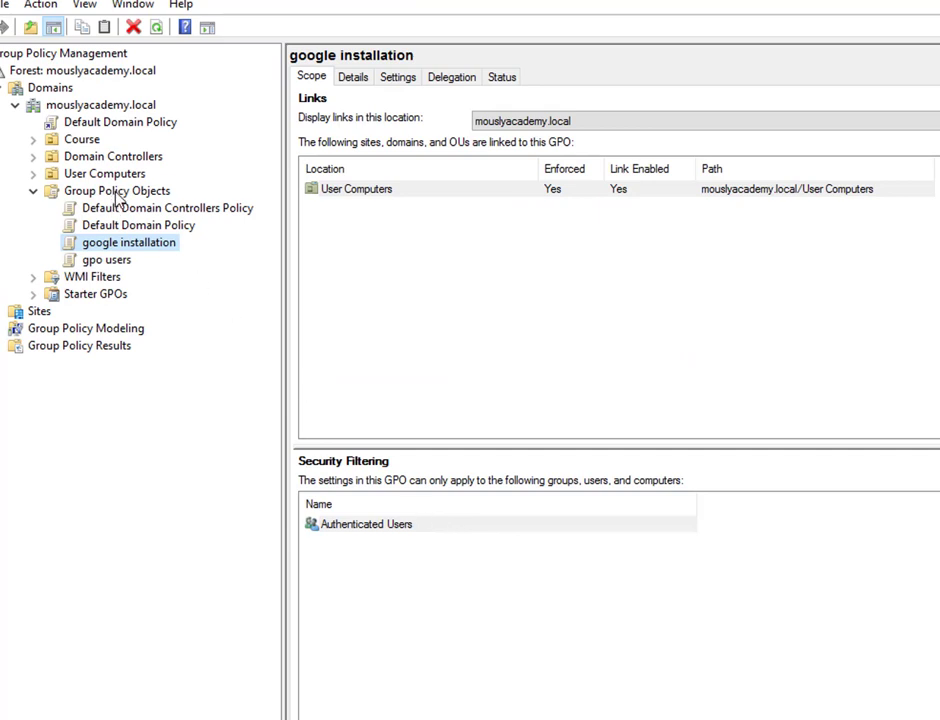
# Create a new Group Policy Object named Desktop BackGround in the mouslyacademy.local domain.
pyautogui.rightClick(118, 193)
pyautogui.click(158, 205)
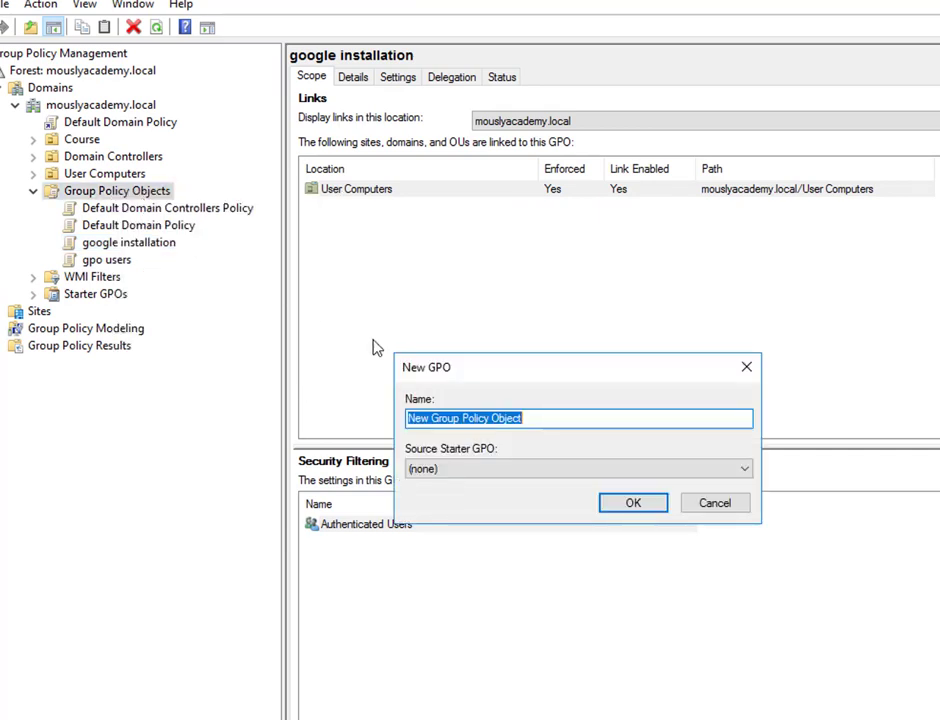
pyautogui.write('Desktop Ba')
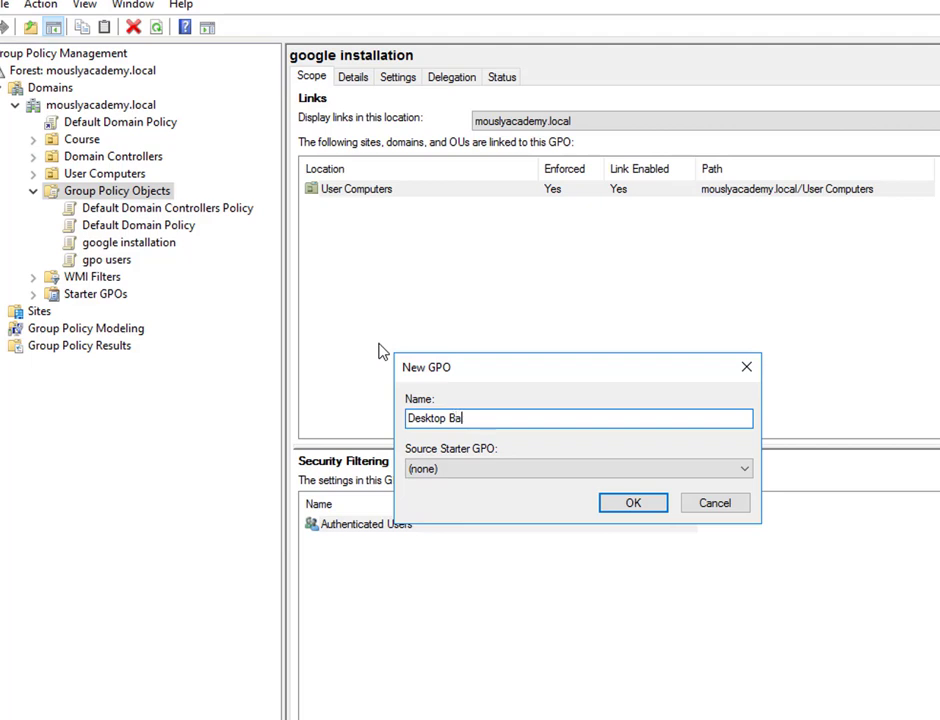
pyautogui.write('ckGround')
pyautogui.press('Return')
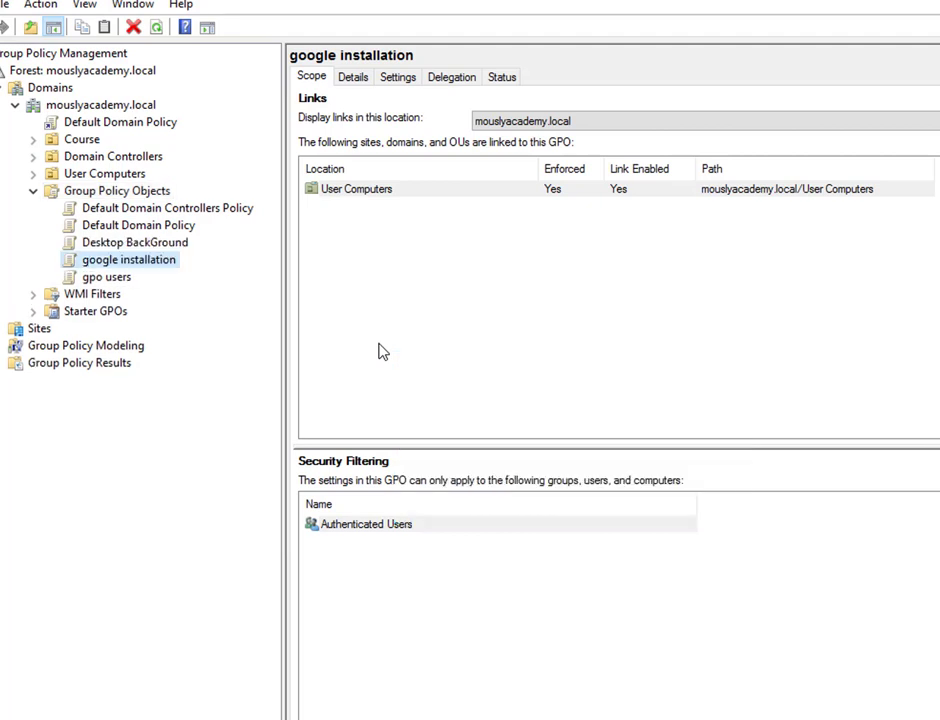
# Open the Desktop BackGround policy for editing and go to User Configuration > Policies > Administrative Templates > Desktop > Desktop, with the editor maximized.
pyautogui.click(171, 245)
pyautogui.rightClick(174, 245)
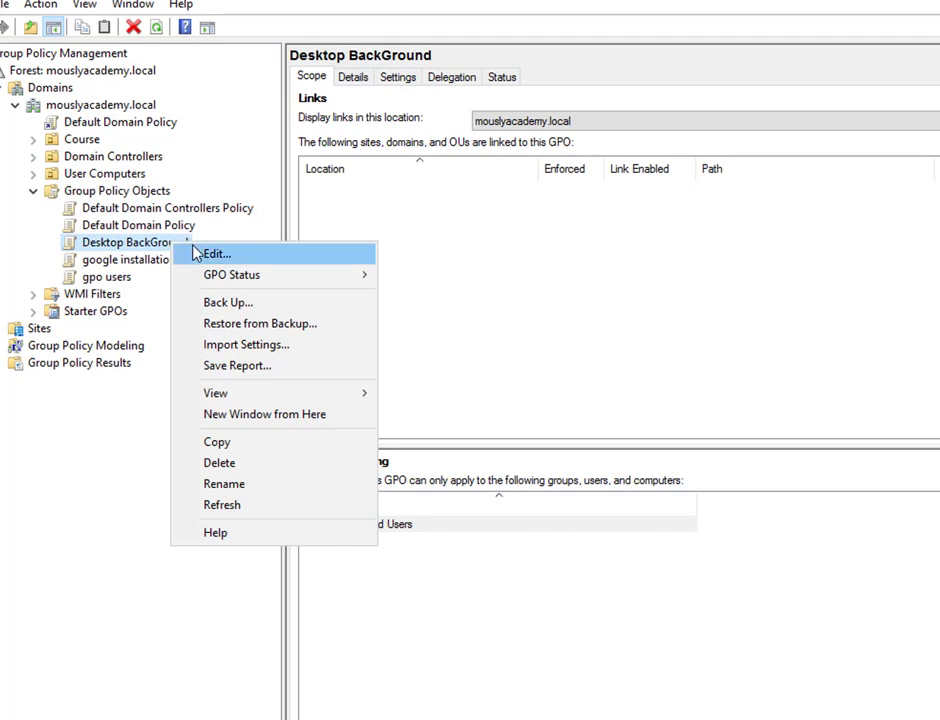
pyautogui.click(197, 254)
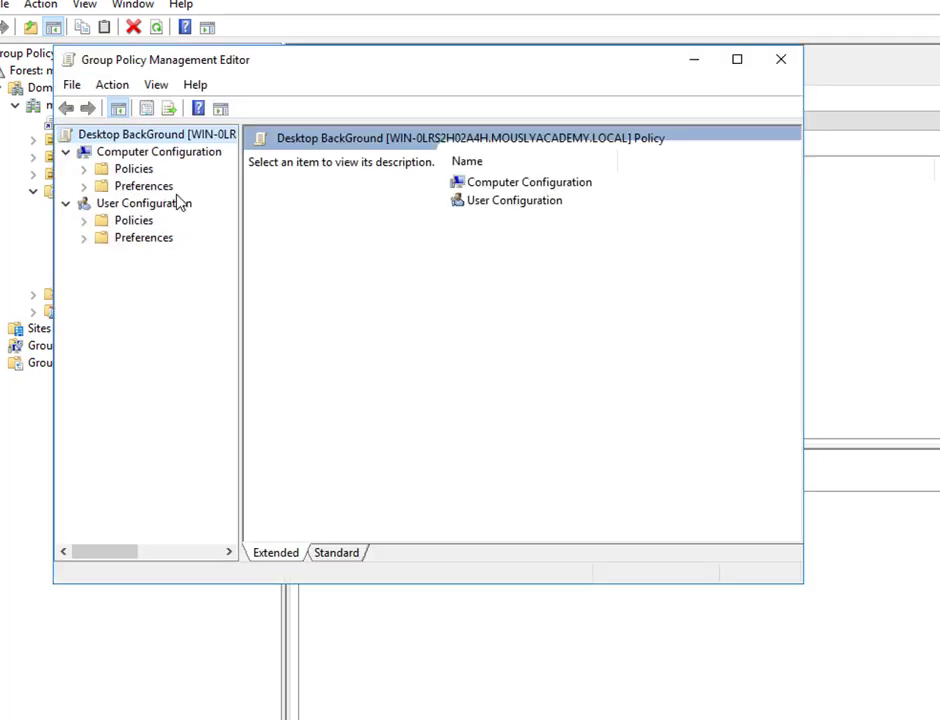
pyautogui.click(84, 221)
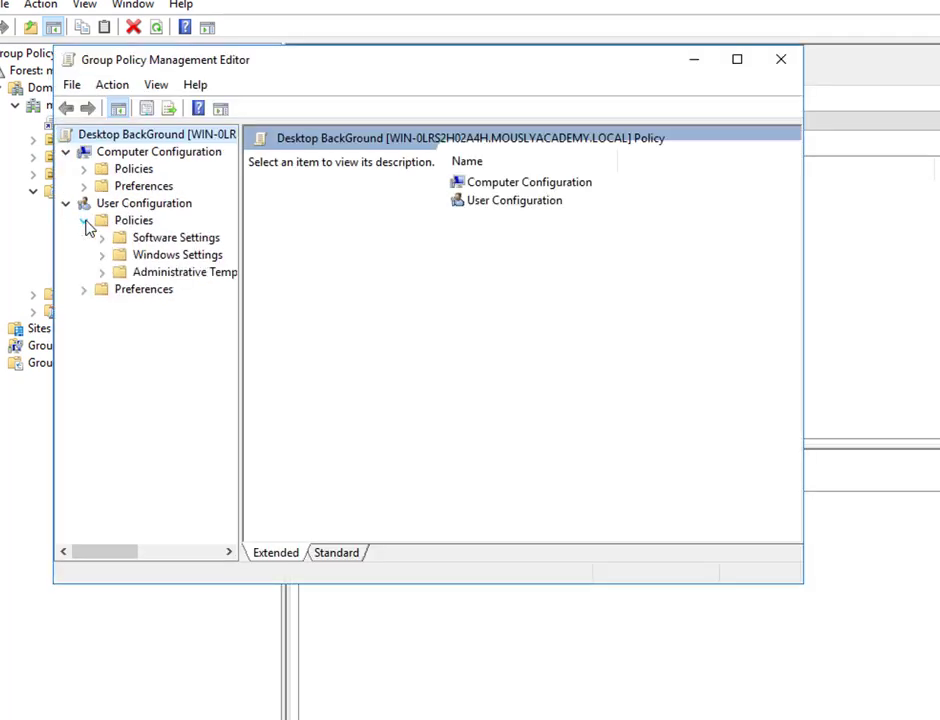
pyautogui.click(102, 274)
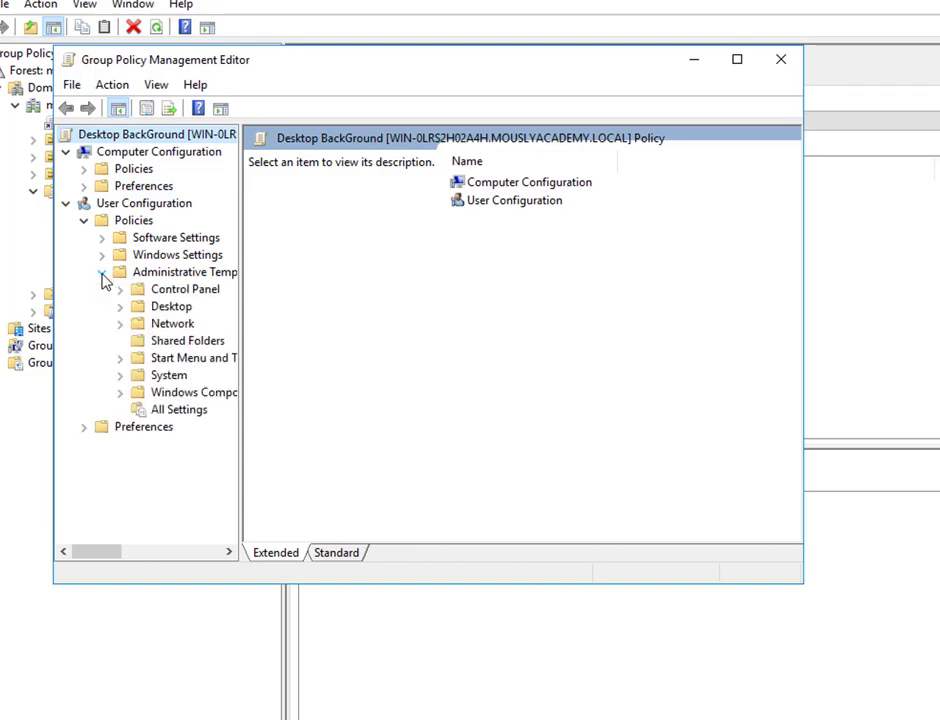
pyautogui.click(165, 309)
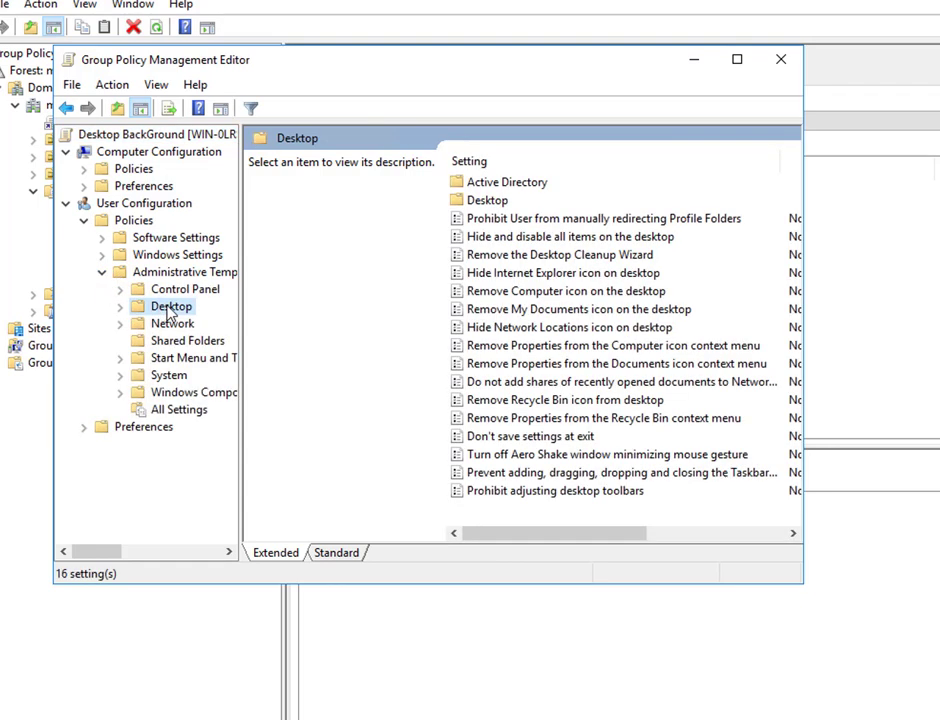
pyautogui.click(736, 60)
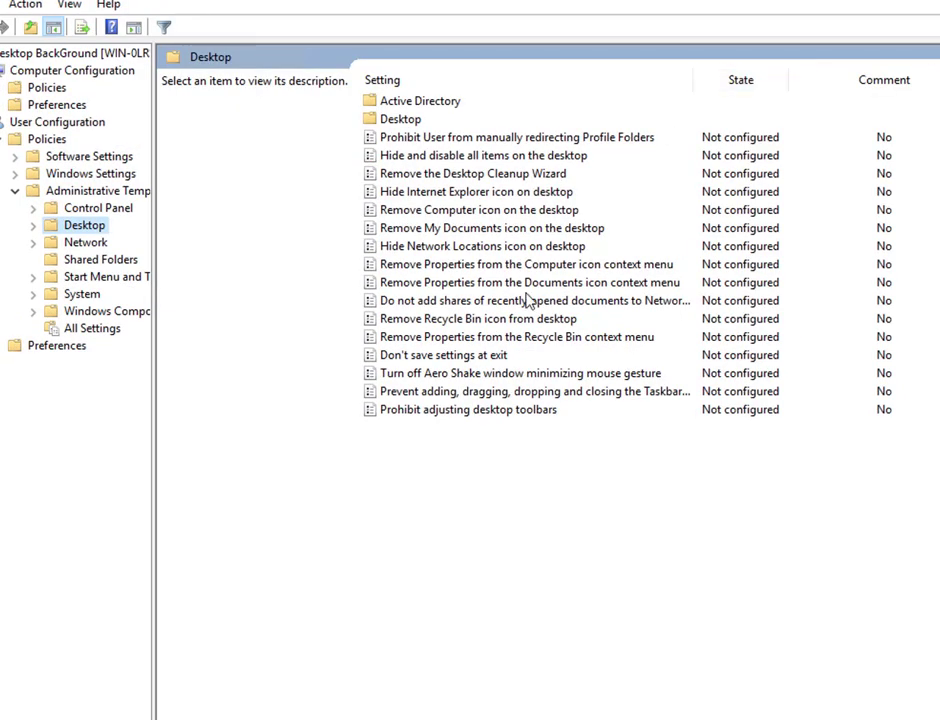
pyautogui.click(262, 705)
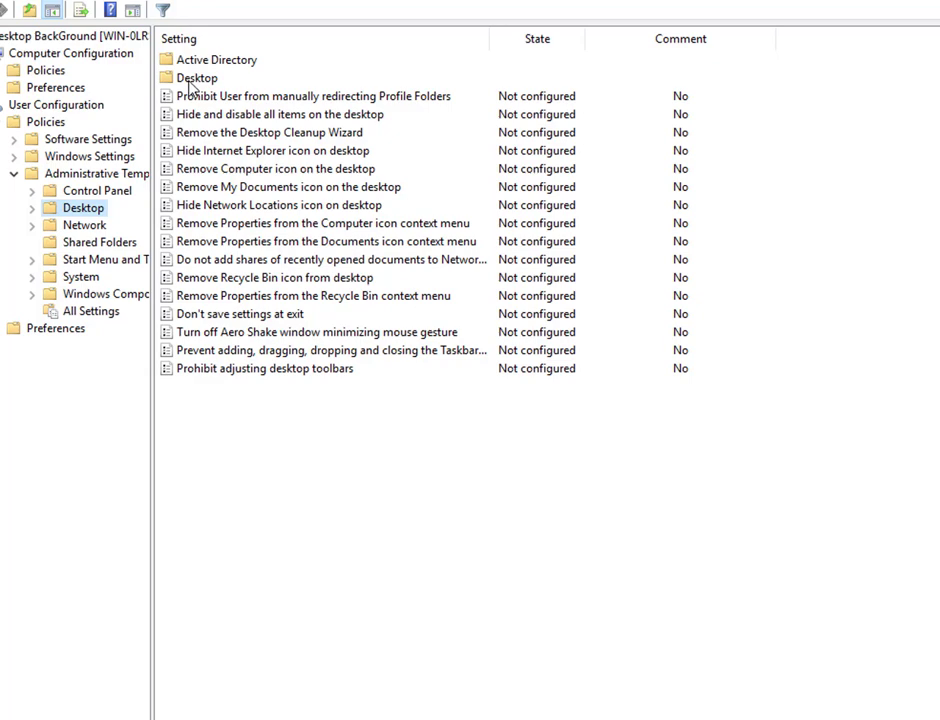
pyautogui.doubleClick(192, 79)
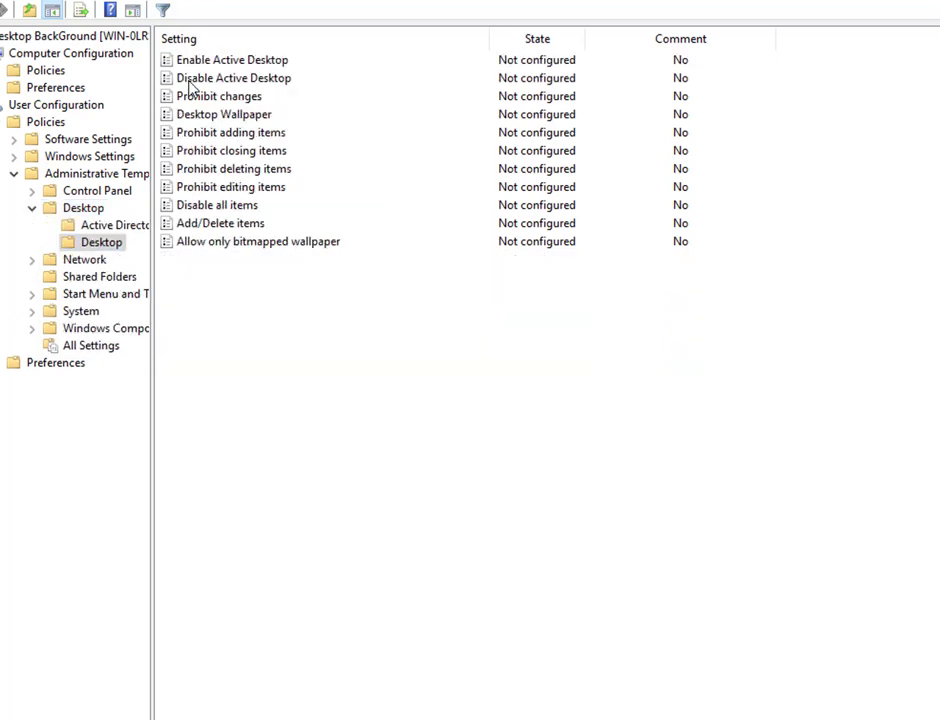
# Enable the Desktop Wallpaper setting with the wallpaper name \\WIN-0LRS2H02A4H\Background$\mouslyacademy.jpg.
pyautogui.doubleClick(231, 117)
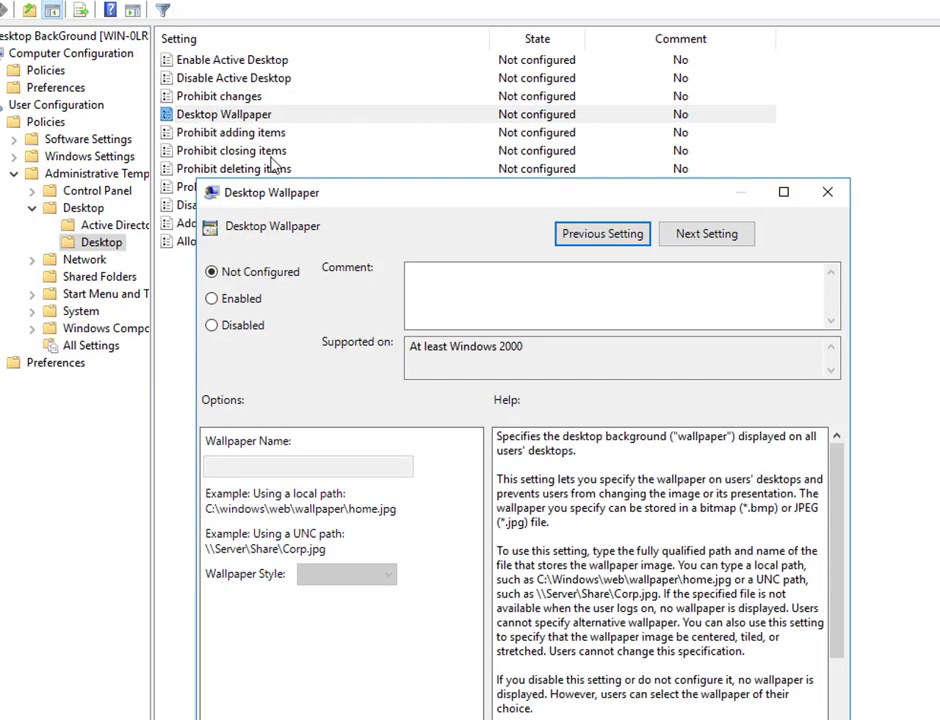
pyautogui.click(250, 300)
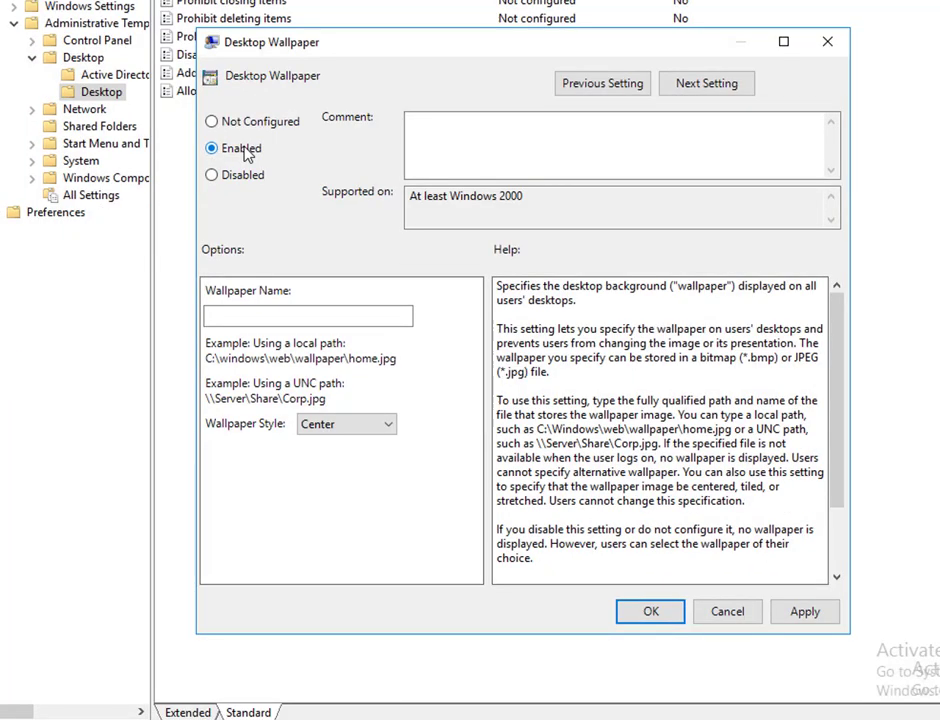
pyautogui.click(269, 319)
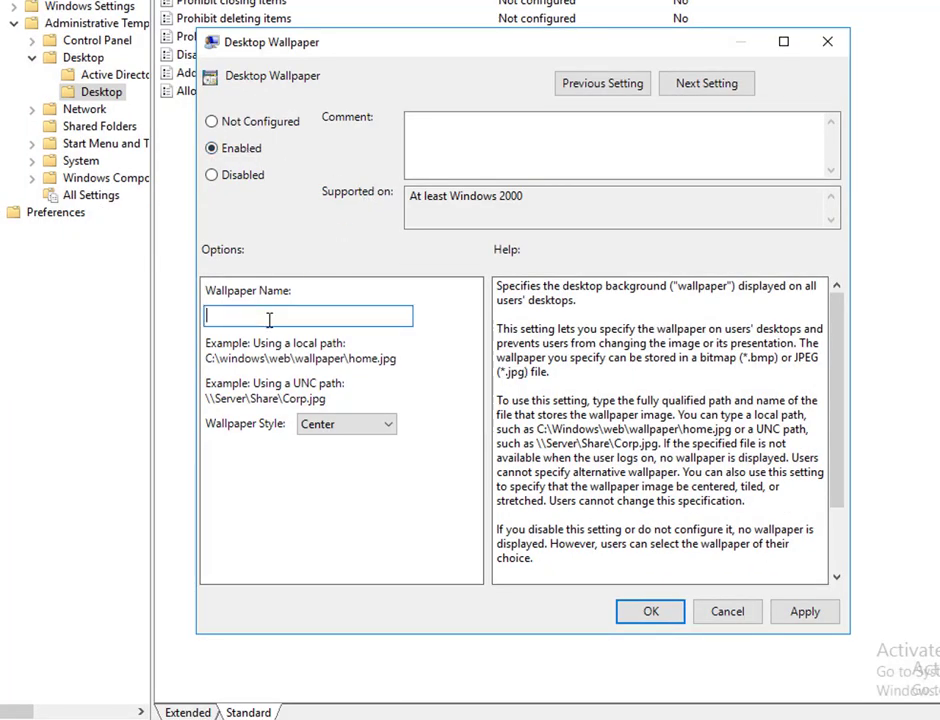
pyautogui.write('\\\\WIN-0LRS2H02A4H\\Background$')
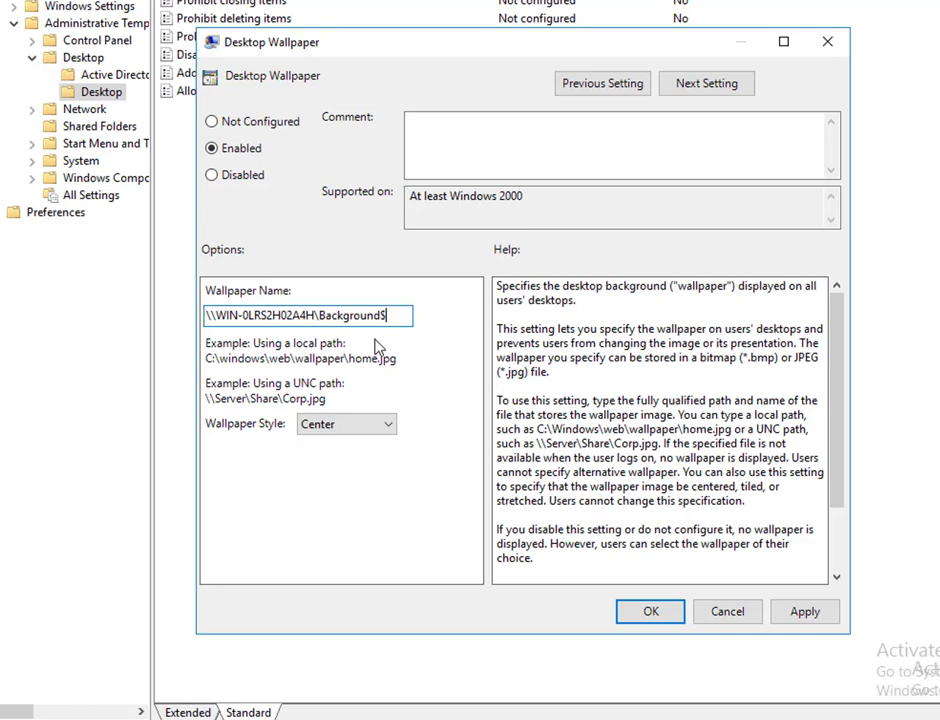
pyautogui.write('mouslya')
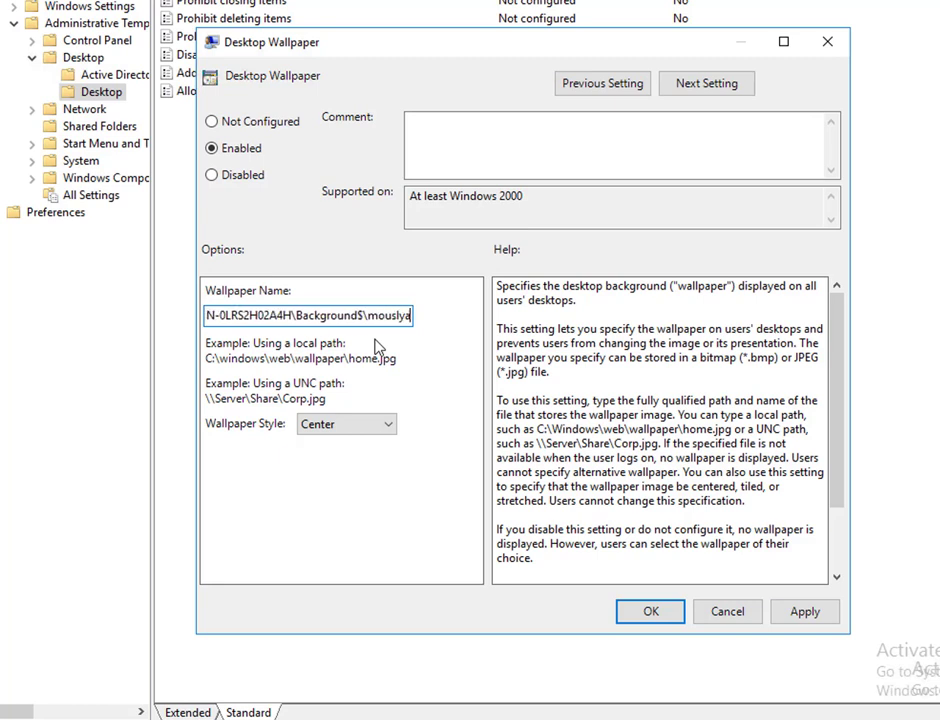
pyautogui.write('cademy')
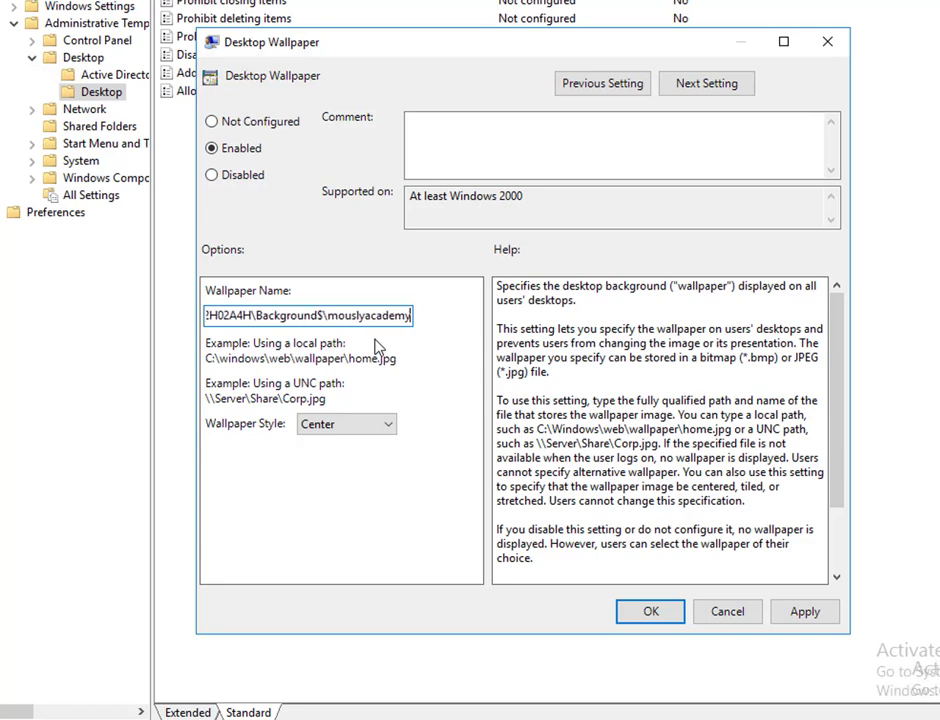
pyautogui.write('.jpg')
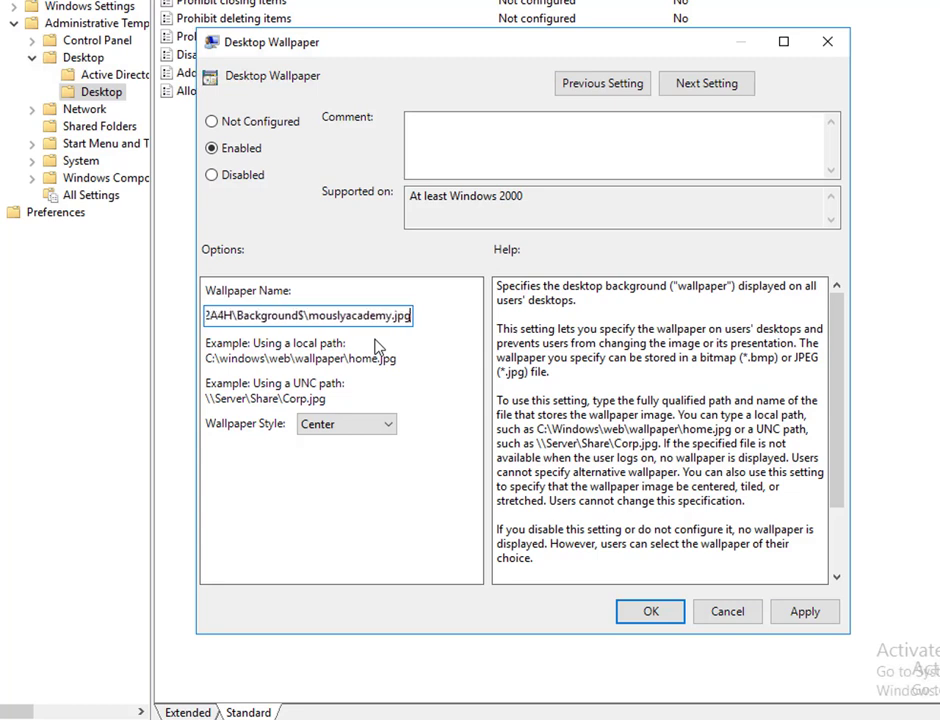
pyautogui.click(663, 620)
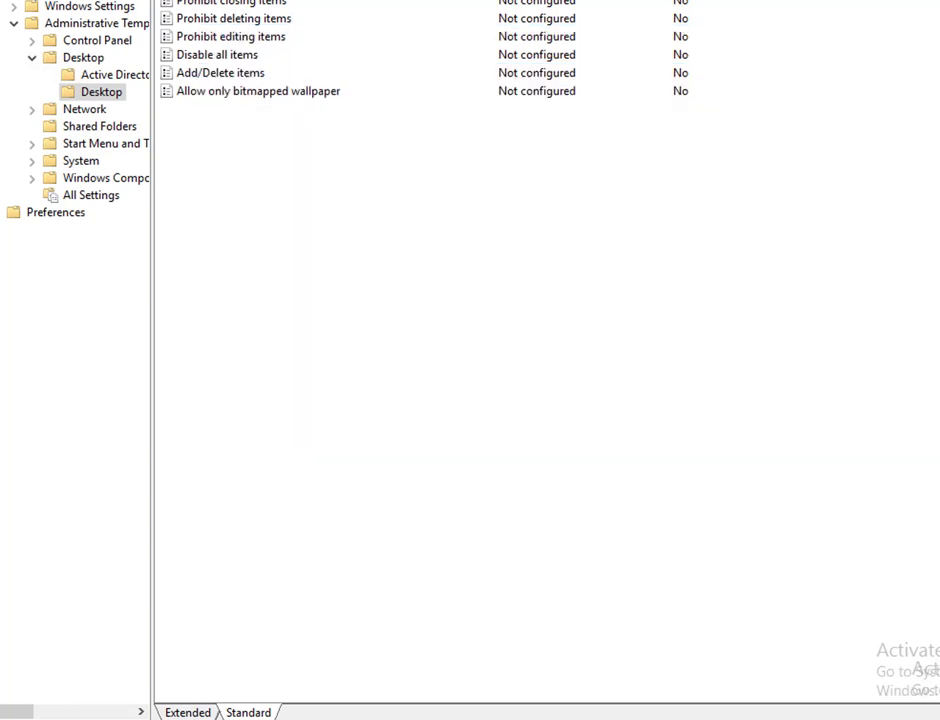
# Review the wallpaper style choices in the Desktop Wallpaper setting, keep Center, and close the setting and the policy editor.
pyautogui.rightClick(340, 63)
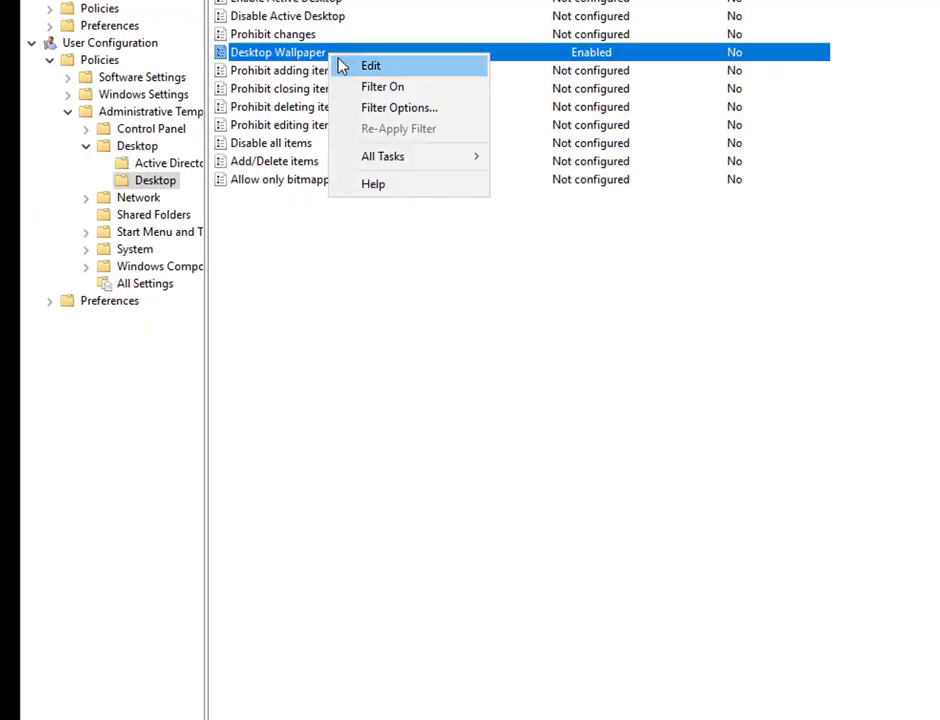
pyautogui.click(346, 65)
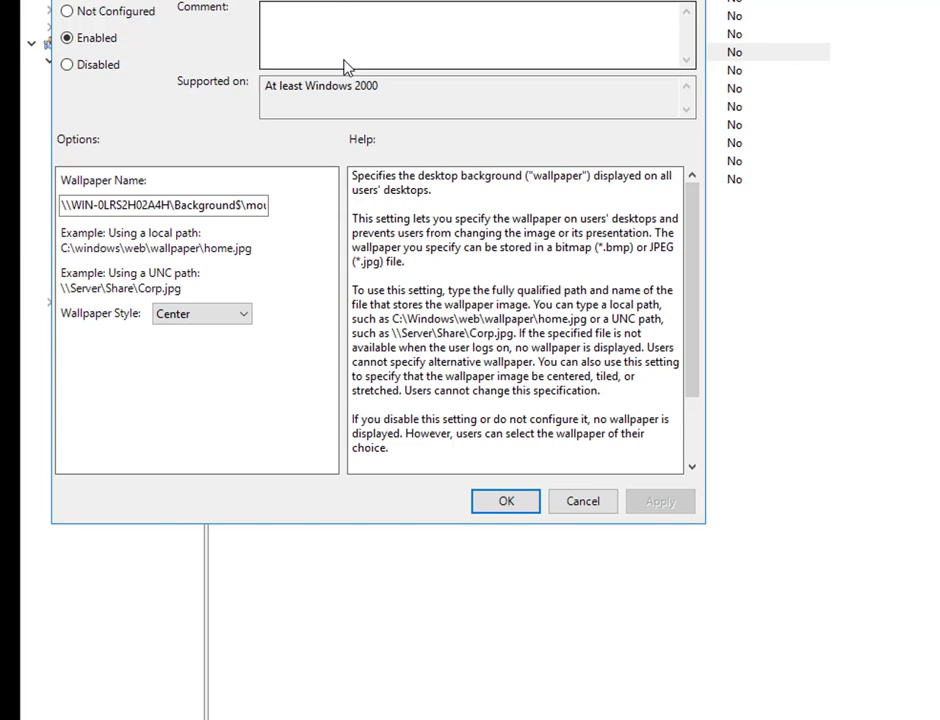
pyautogui.click(219, 313)
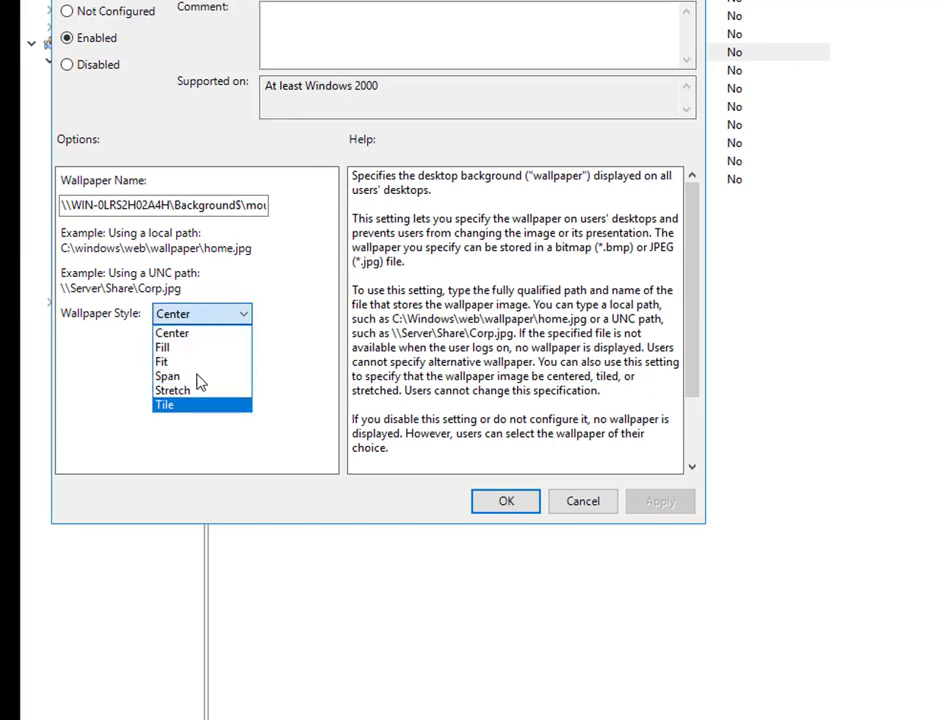
pyautogui.click(241, 317)
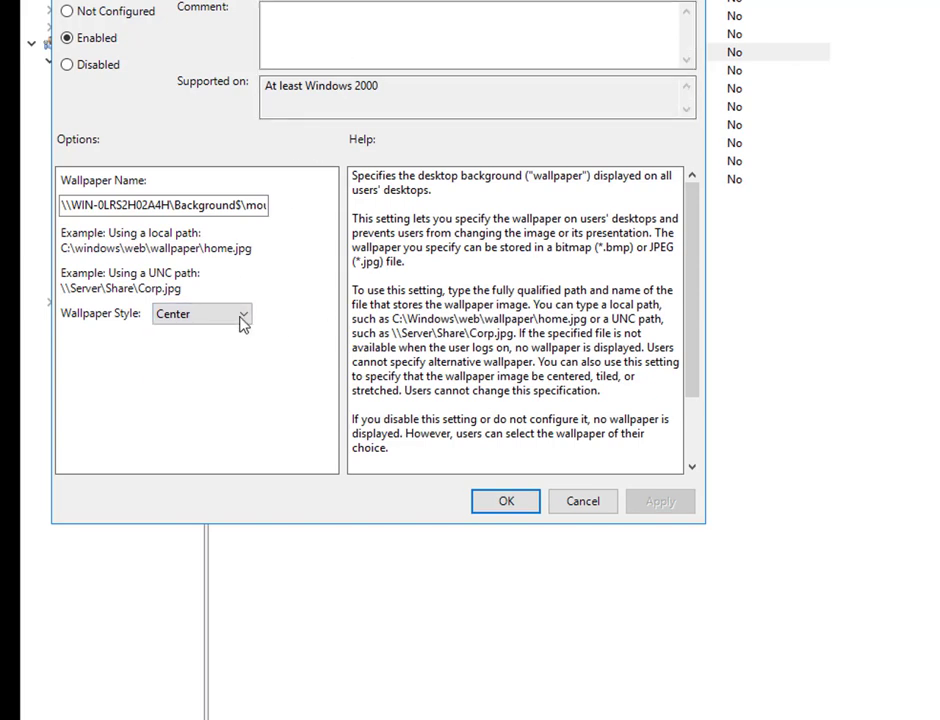
pyautogui.click(243, 316)
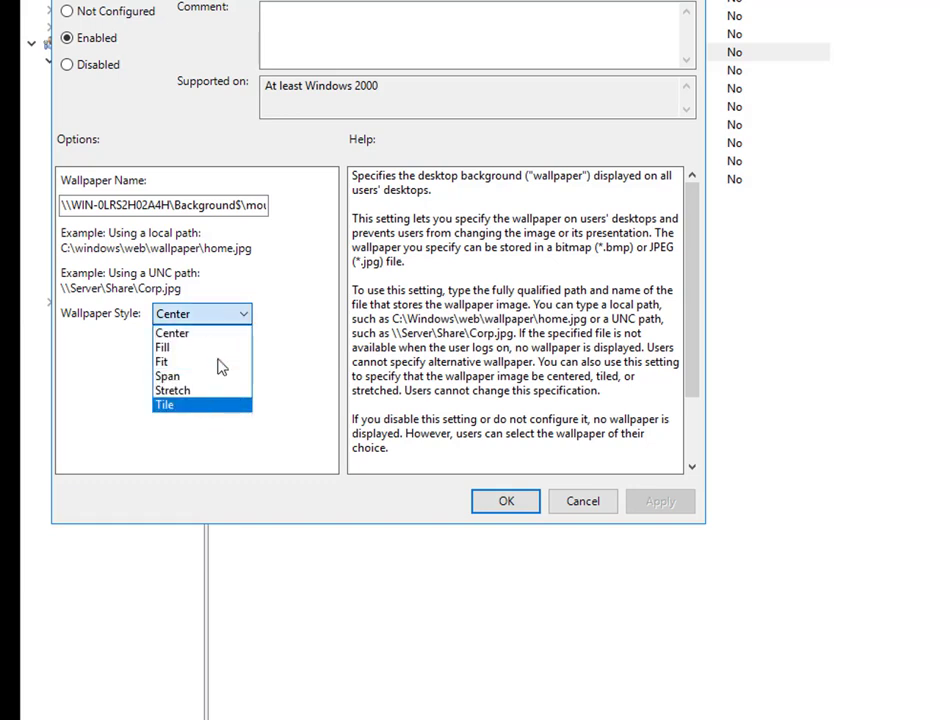
pyautogui.click(529, 508)
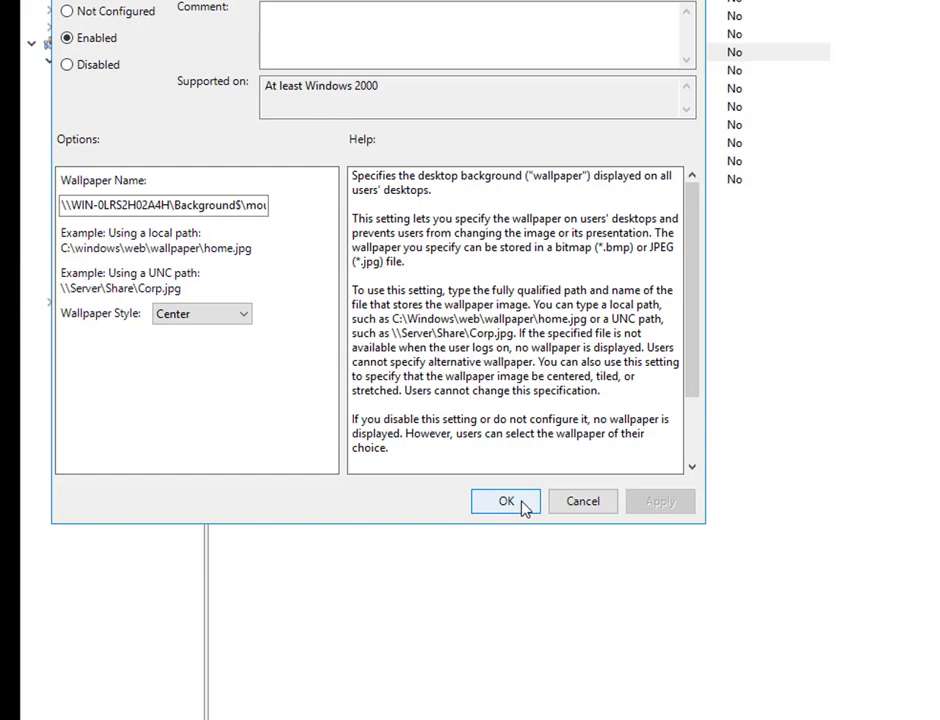
pyautogui.click(508, 501)
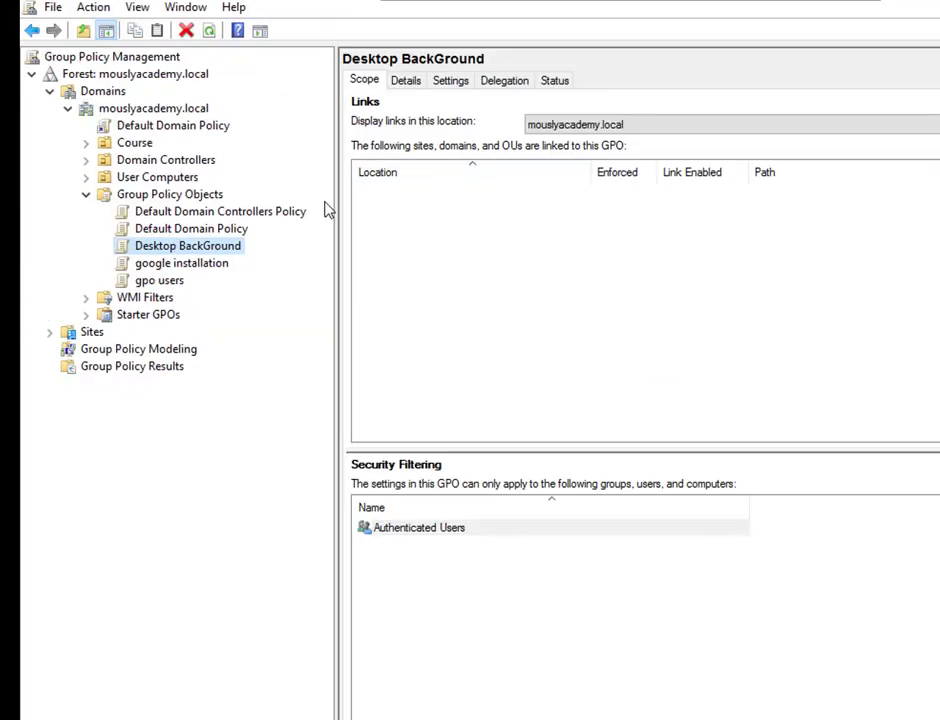
# Link the existing Desktop BackGround GPO to the User Computers organizational unit.
pyautogui.click(123, 180)
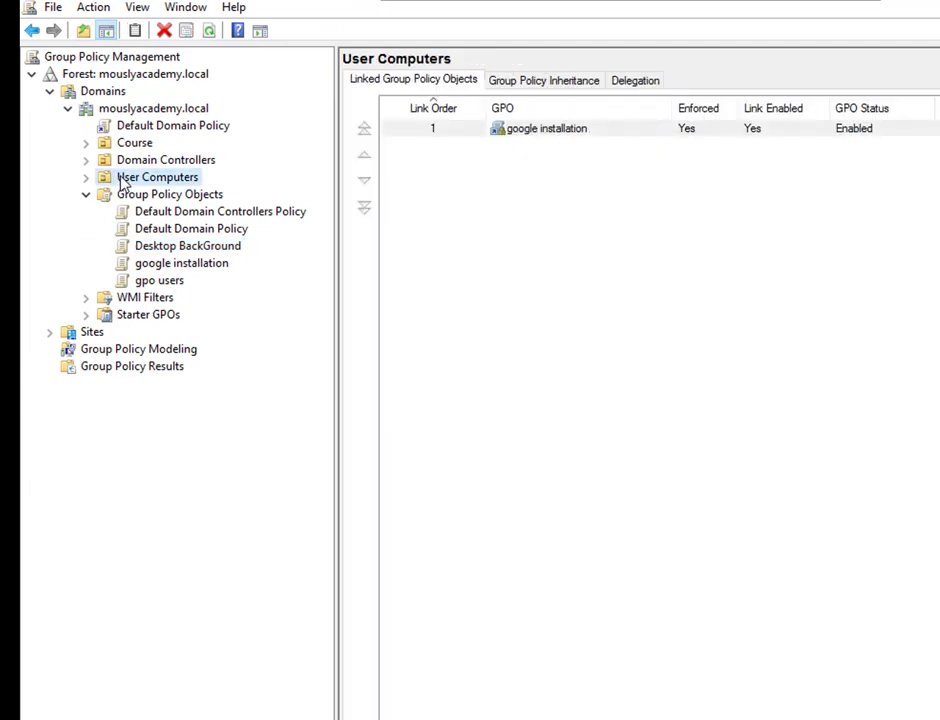
pyautogui.rightClick(123, 180)
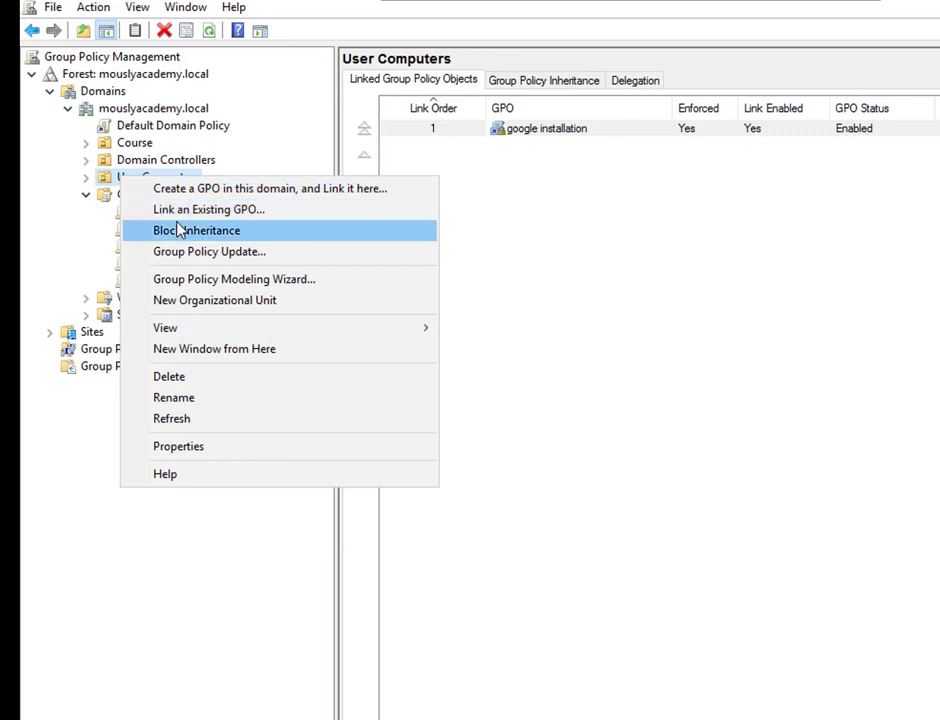
pyautogui.click(207, 218)
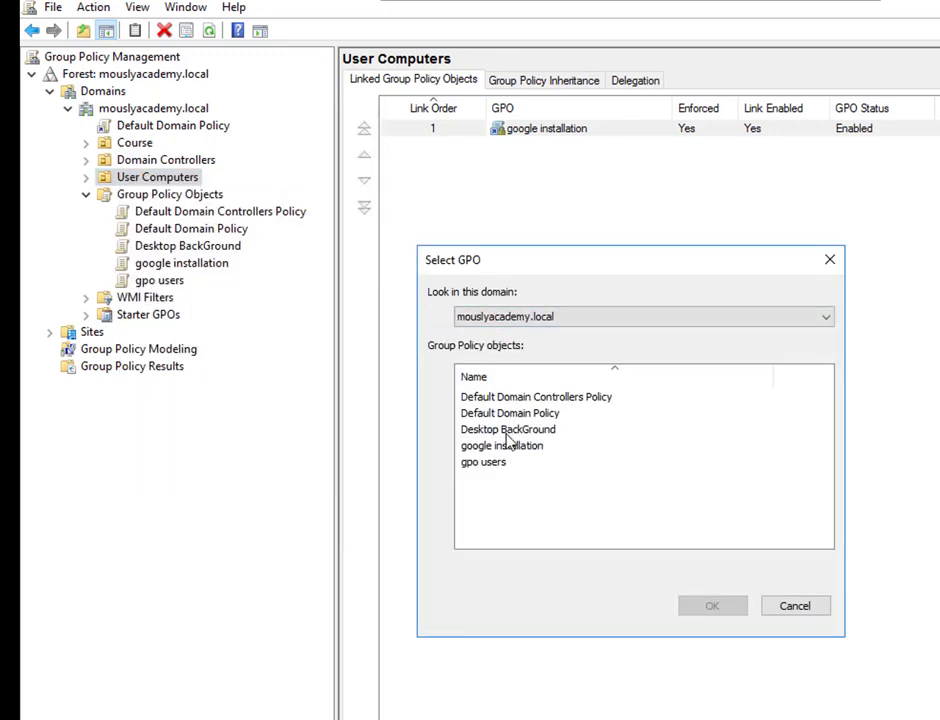
pyautogui.click(510, 432)
pyautogui.click(712, 606)
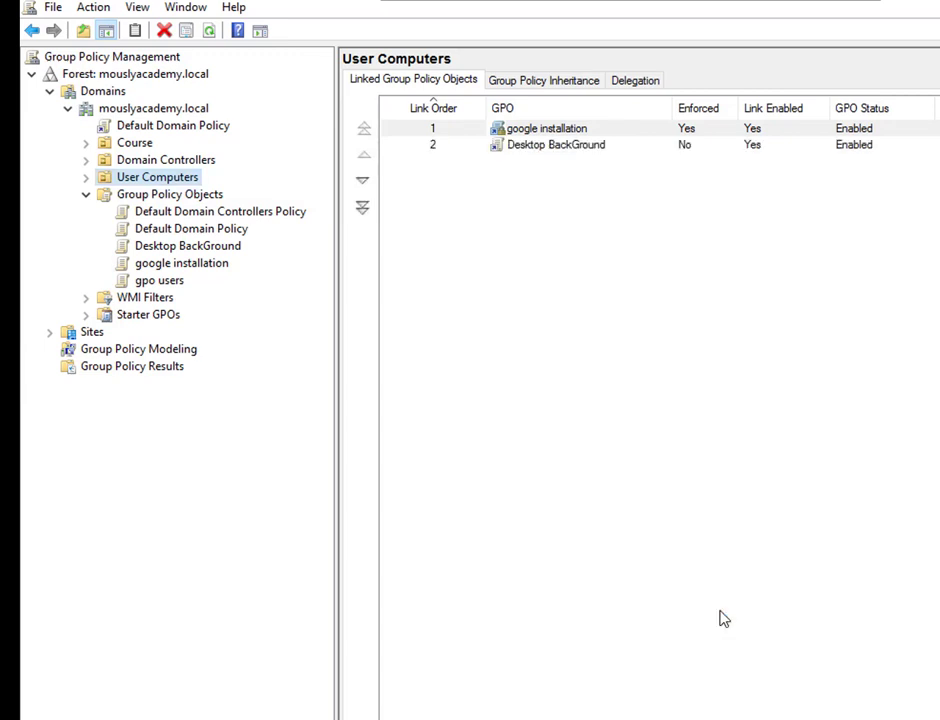
# Set the Desktop BackGround link under User Computers to Enforced.
pyautogui.click(85, 177)
pyautogui.rightClick(151, 197)
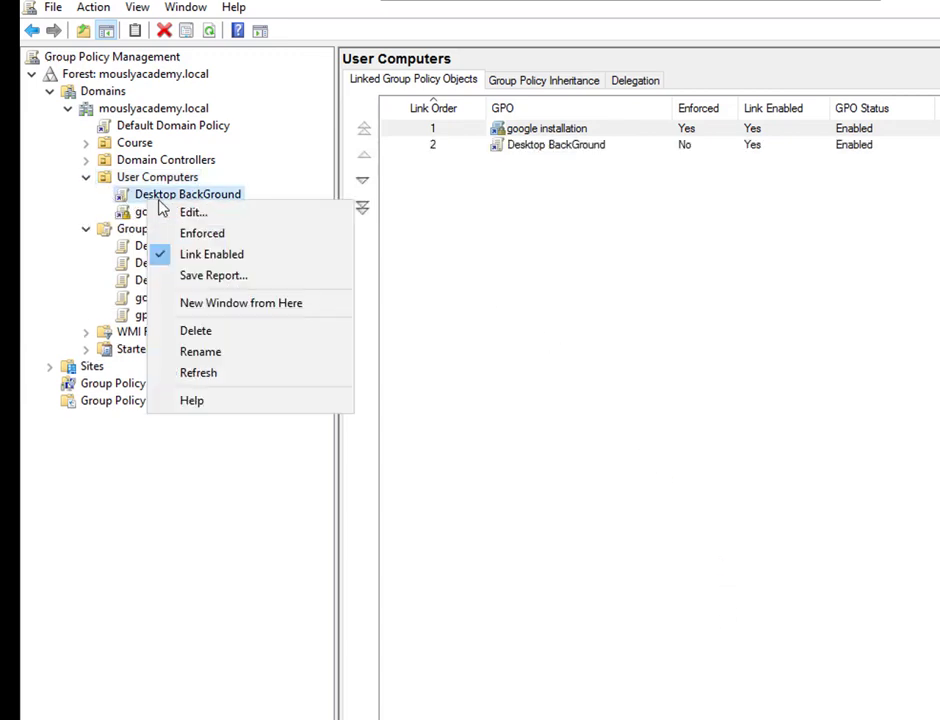
pyautogui.click(203, 233)
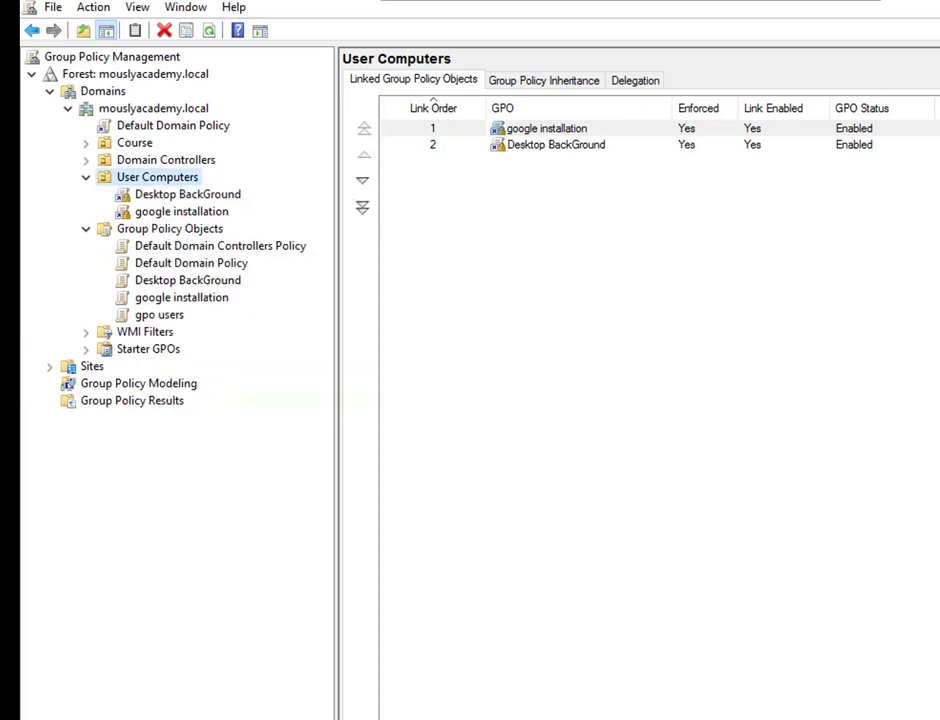